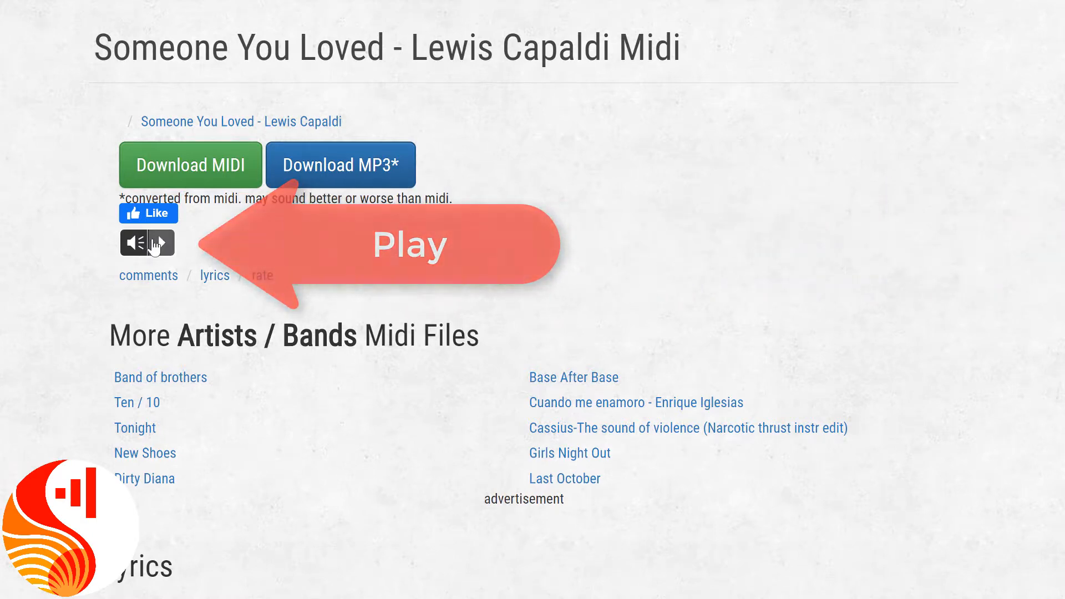
Preview the Someone You Loved MIDI file on its download page and stop the playback.
click(157, 243)
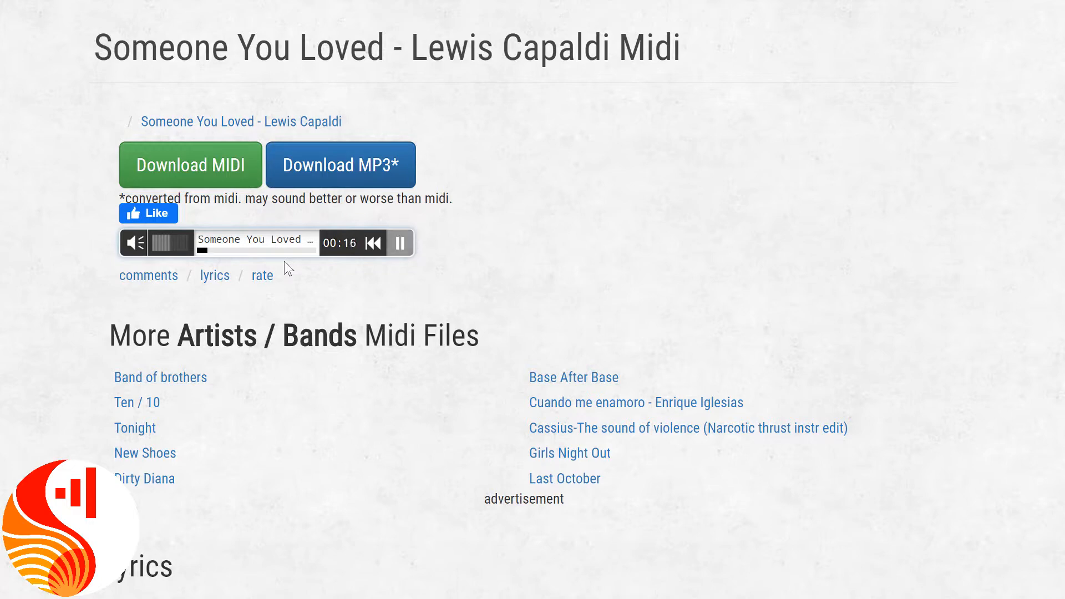
click(399, 243)
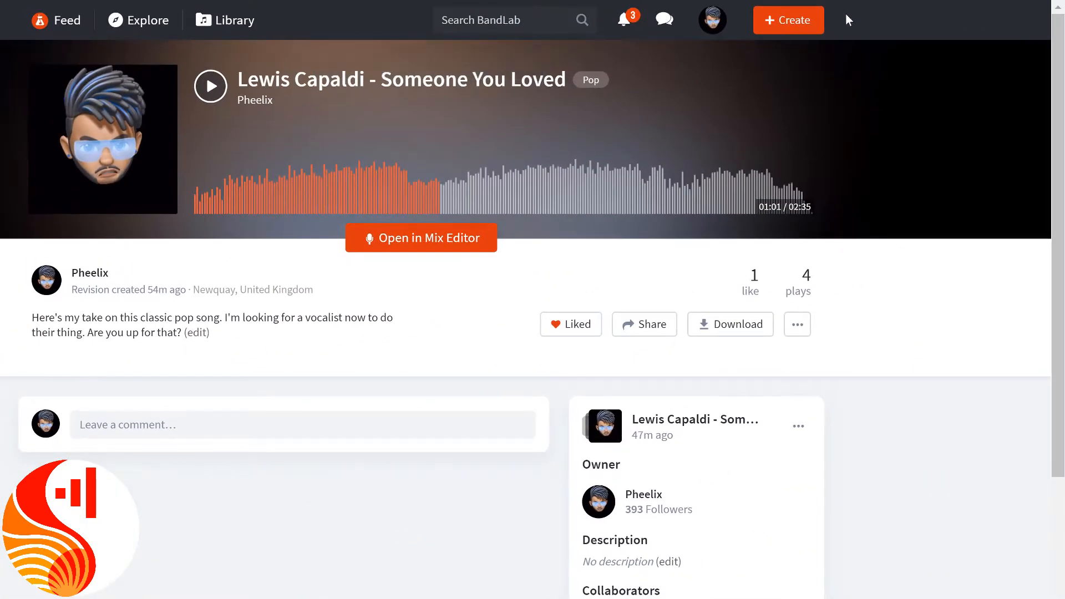
In BandLab, create a new project and import the MIDI file SomeoneYouLoved-LewisCapaldi.mid as its tracks.
click(820, 21)
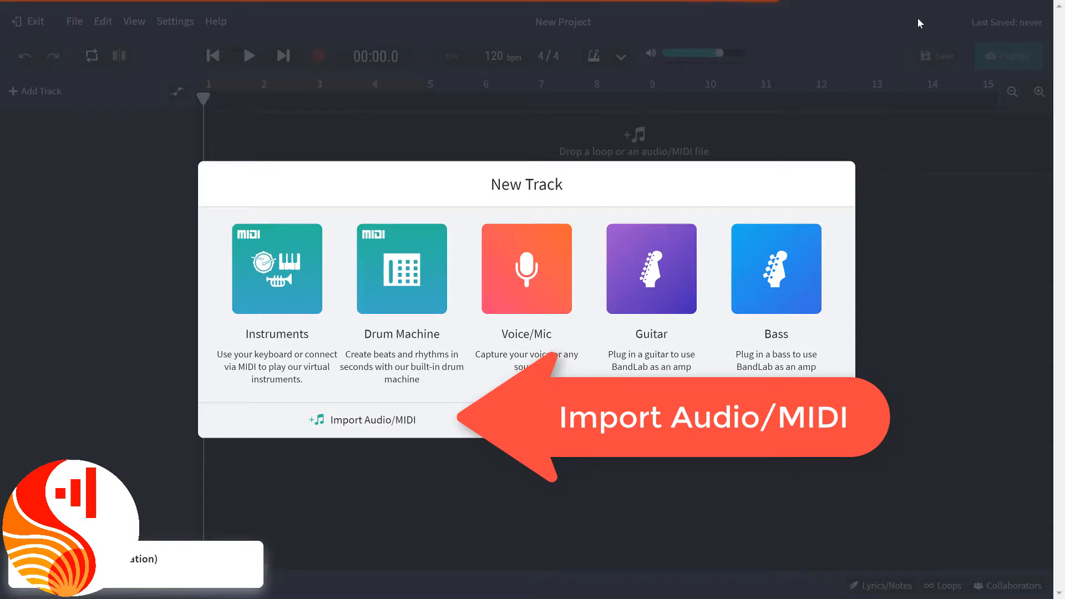
click(486, 414)
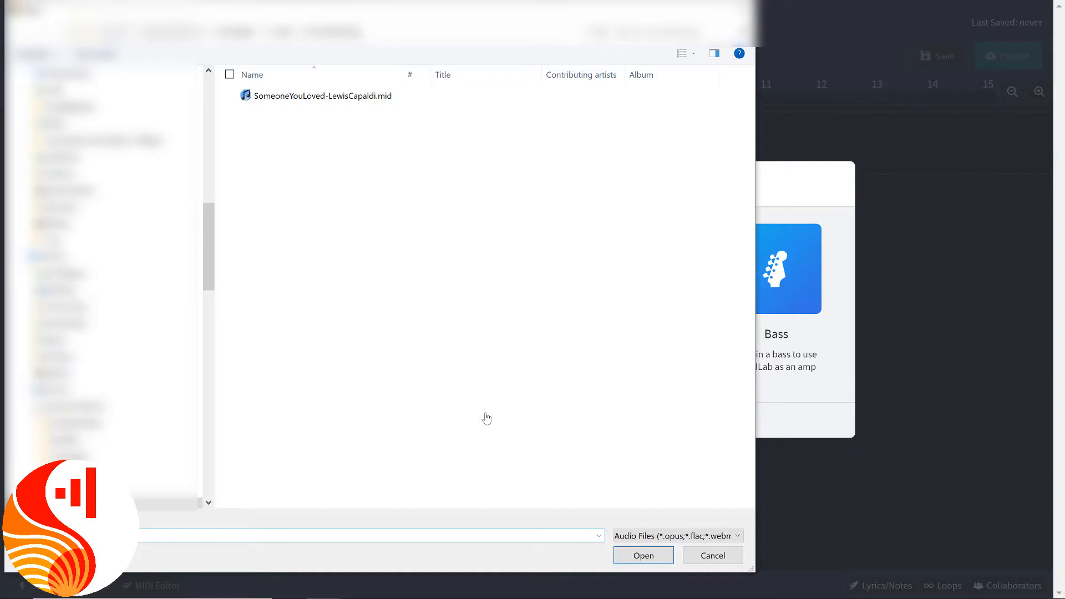
click(323, 102)
click(638, 550)
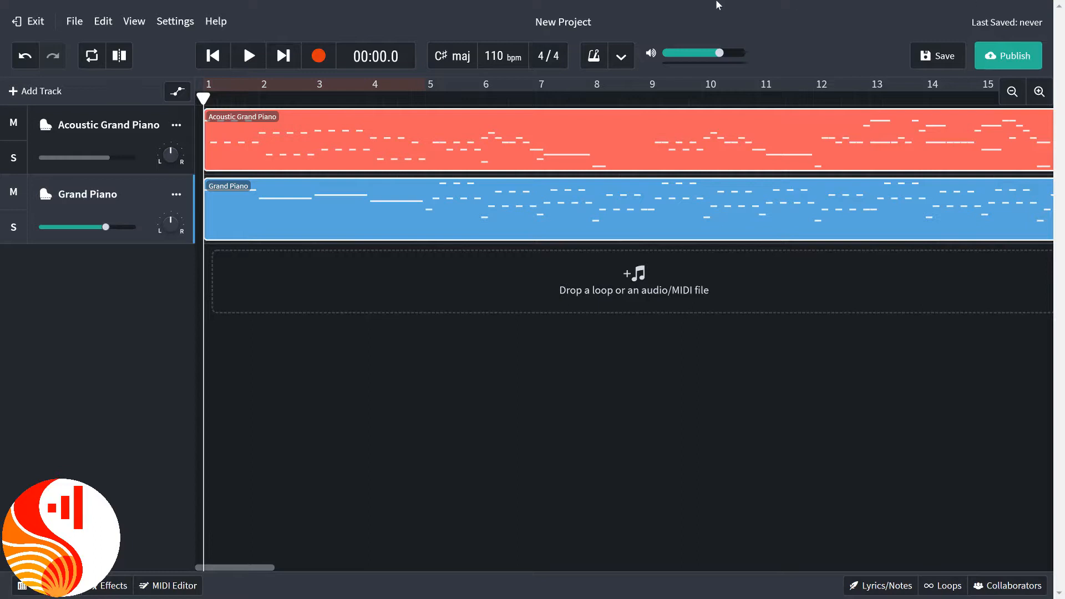
Play both imported tracks together, and solo the Acoustic Grand Piano track to hear it alone from the start.
click(248, 61)
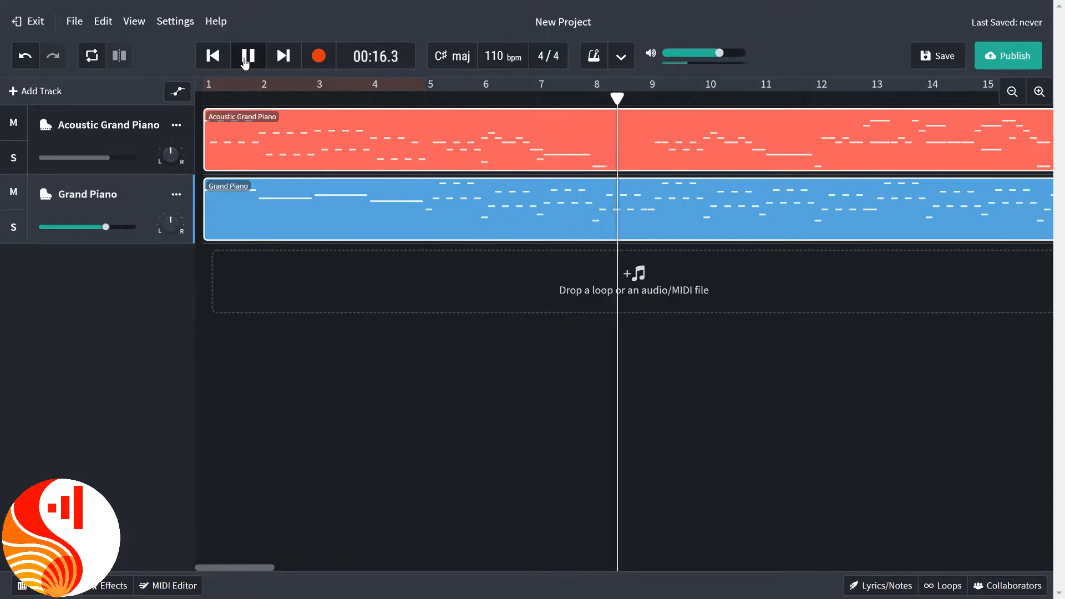
click(246, 58)
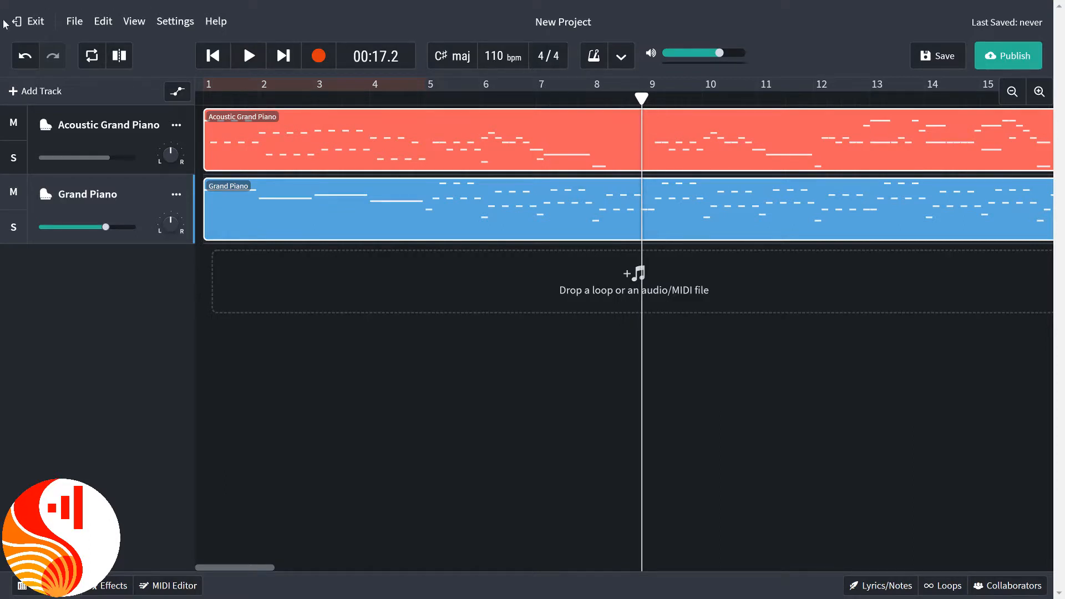
click(18, 152)
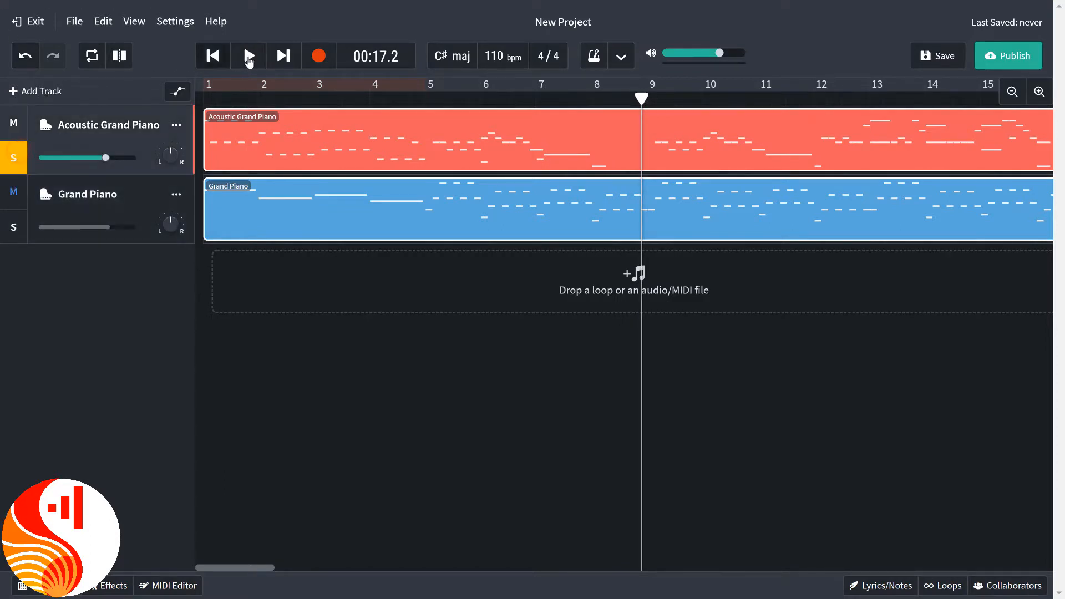
click(213, 56)
click(249, 58)
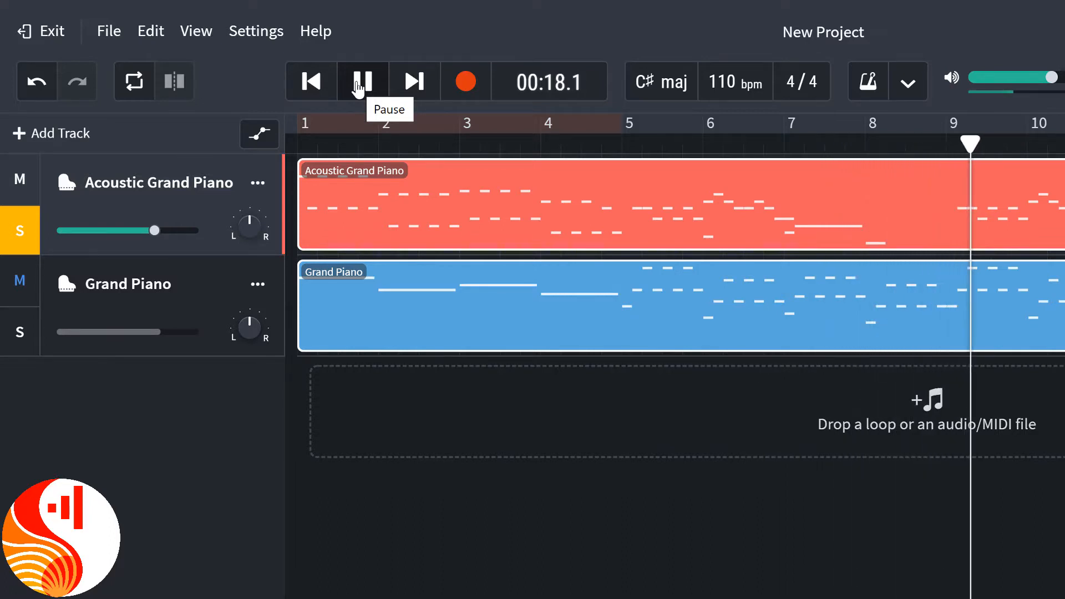
click(359, 84)
click(325, 88)
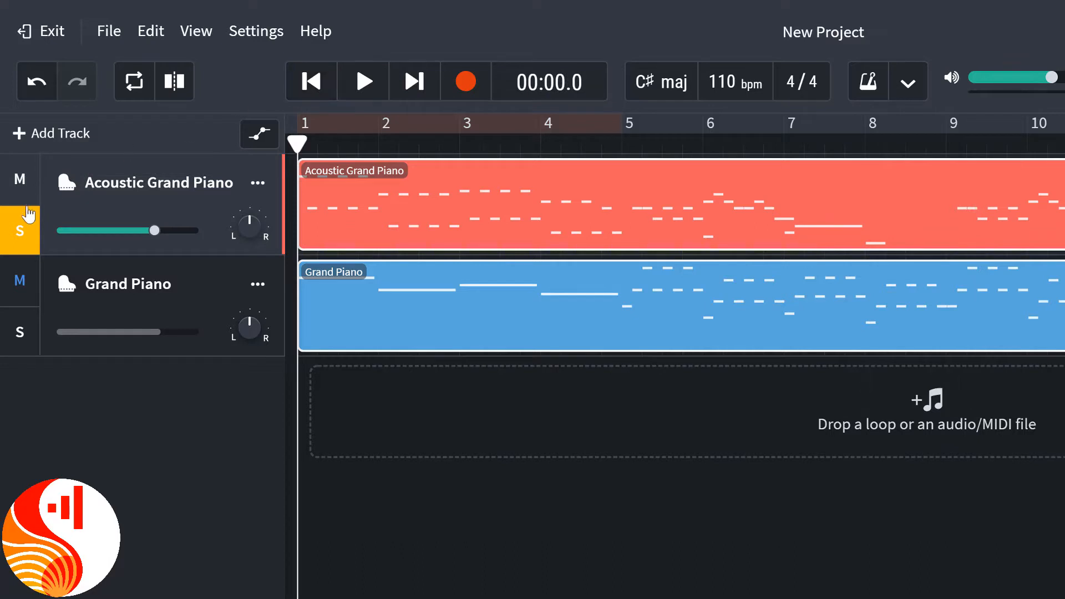
Switch the solo to the Grand Piano track, play its opening bars and pause.
click(21, 227)
click(20, 331)
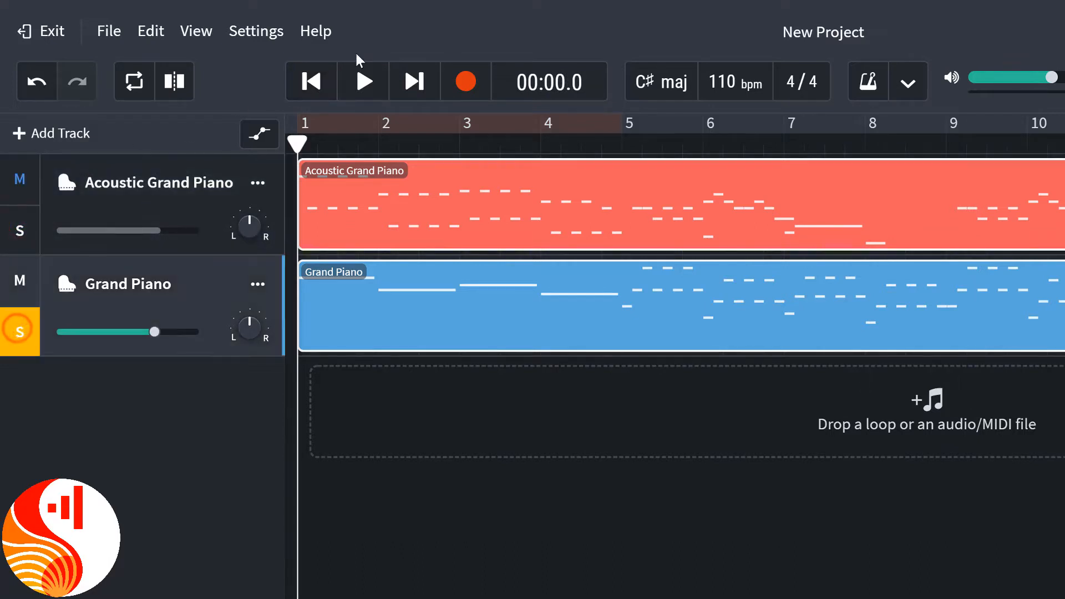
click(362, 84)
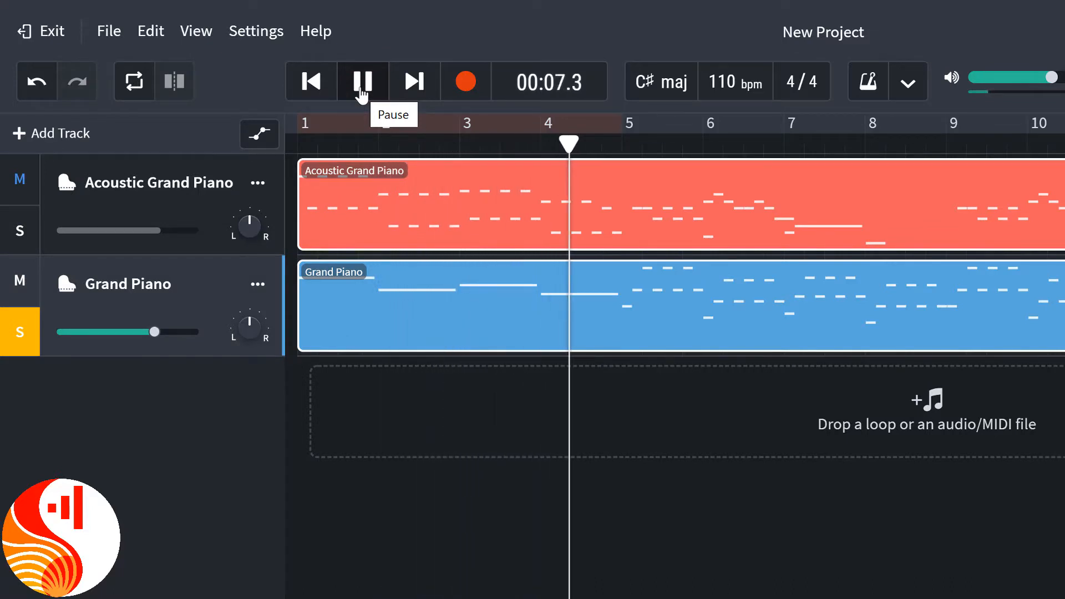
click(362, 89)
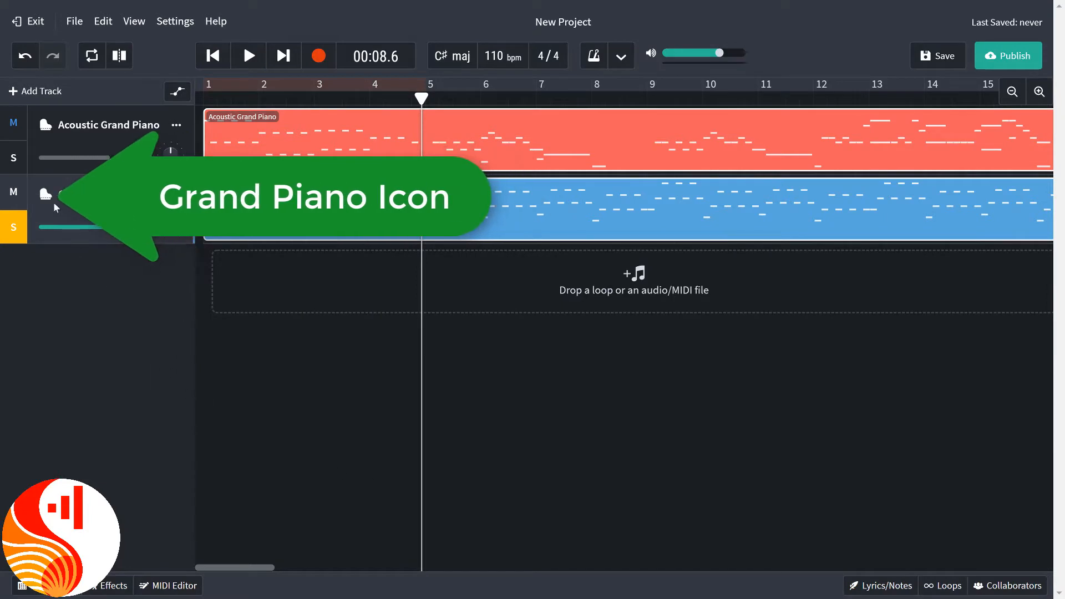
Open the Grand Piano track's virtual keyboard, undock it and place it over the upper part of the arrangement.
click(45, 196)
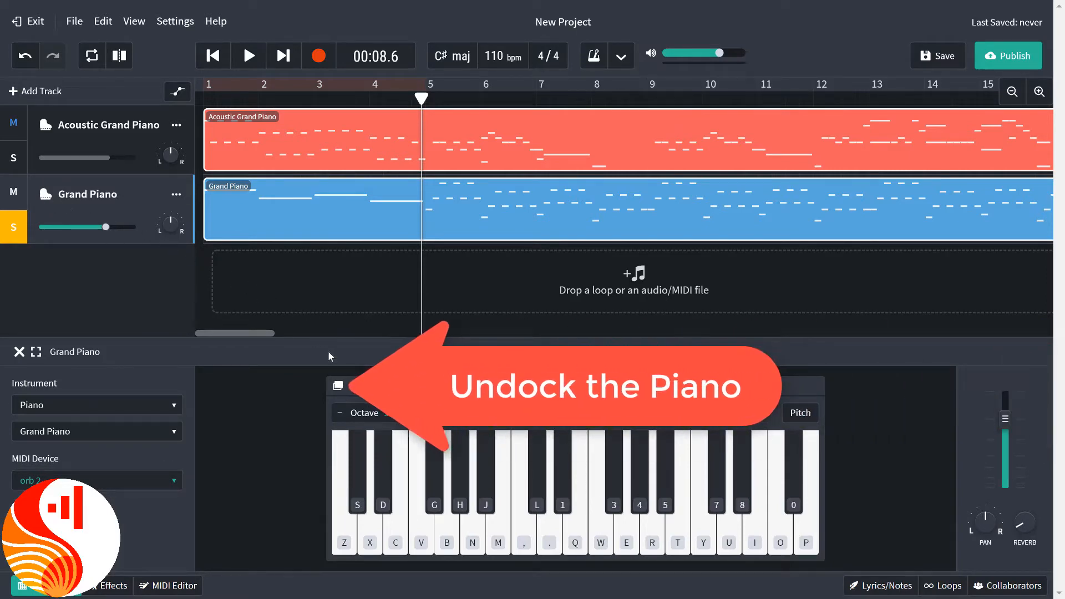
click(341, 387)
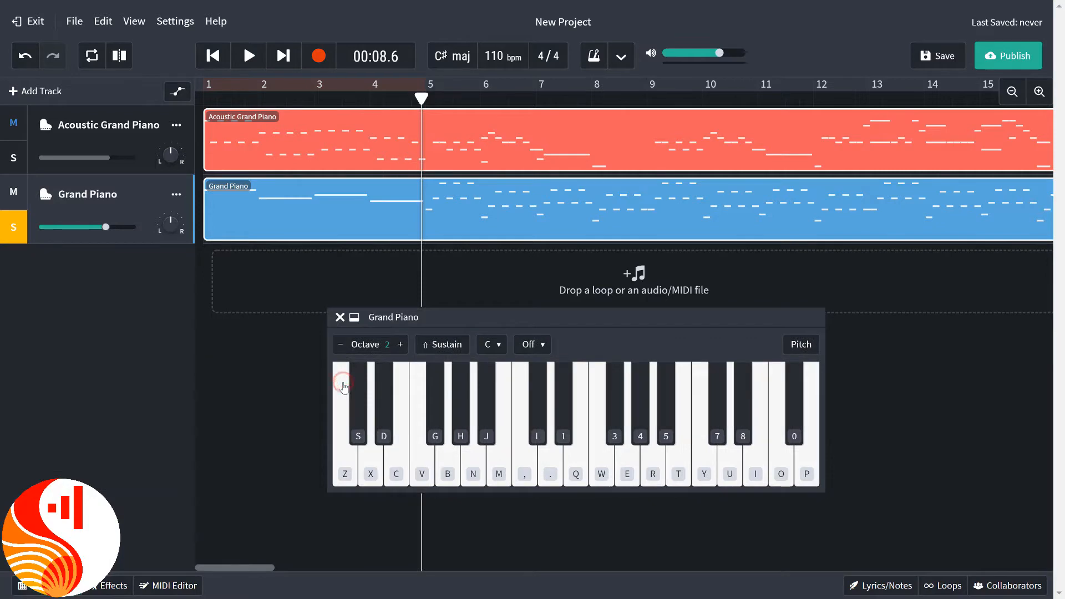
drag(441, 320, 446, 186)
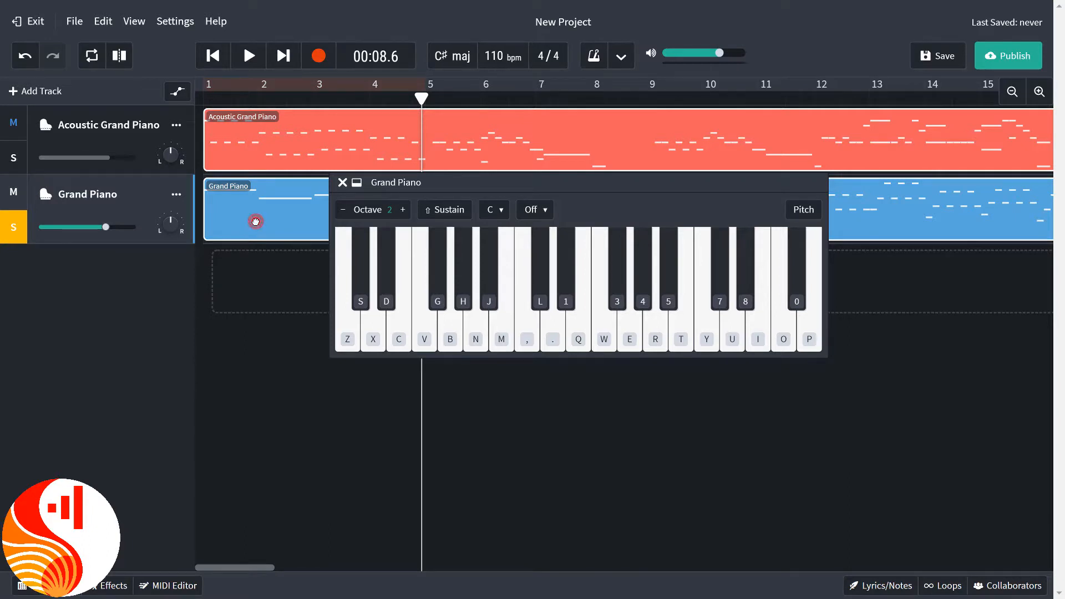
Open the Grand Piano region in the MIDI Editor and show its opening notes around C4.
double_click(255, 221)
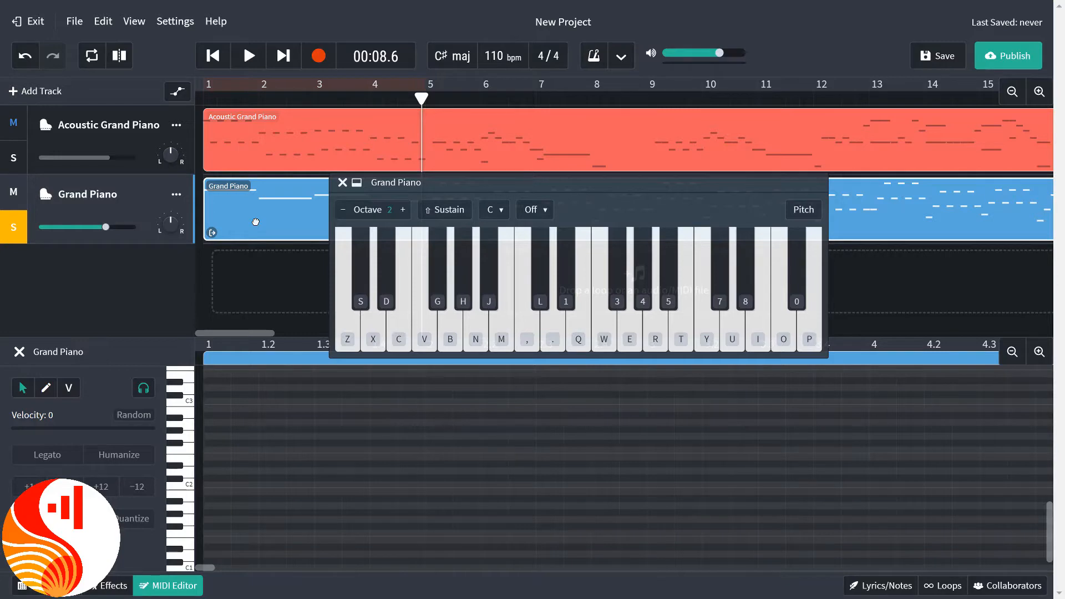
scroll(233, 432, up, 4)
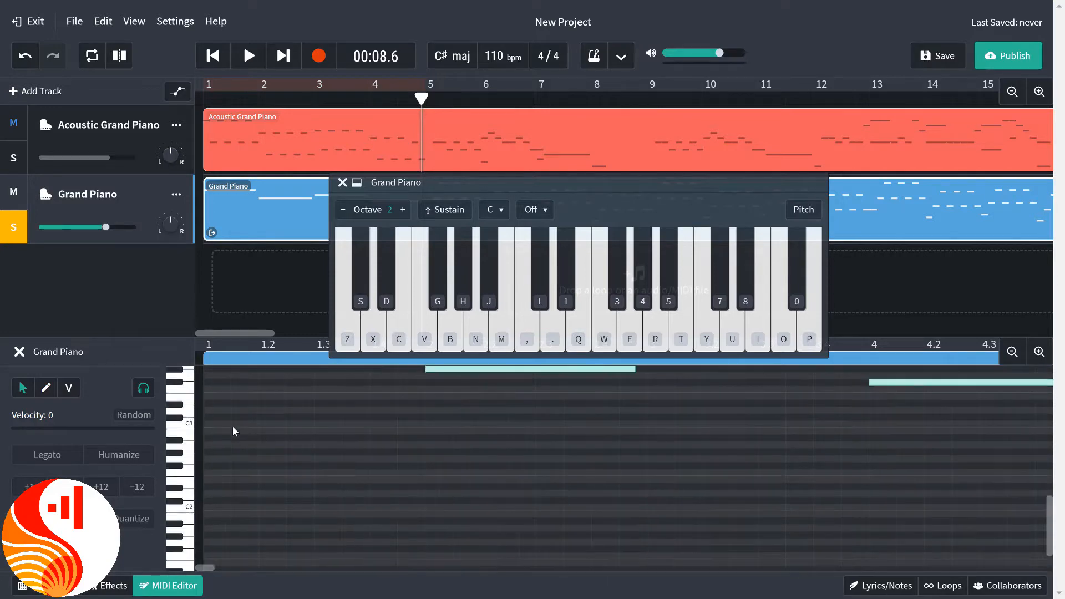
scroll(233, 431, down, 1)
scroll(233, 432, down, 1)
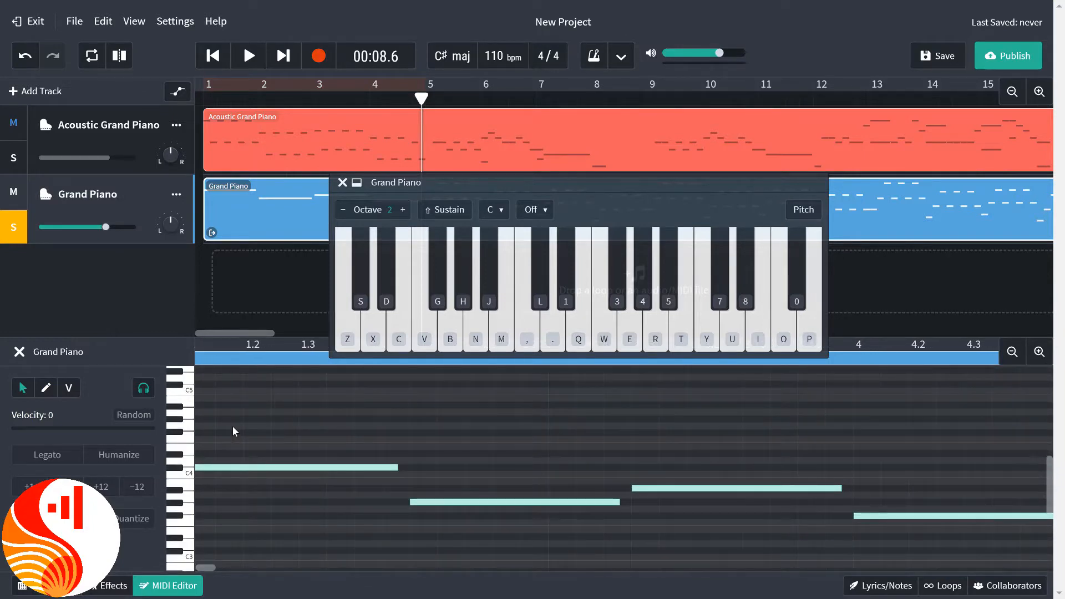
Play the soloed Grand Piano track from the start through its first four bars and pause.
click(211, 59)
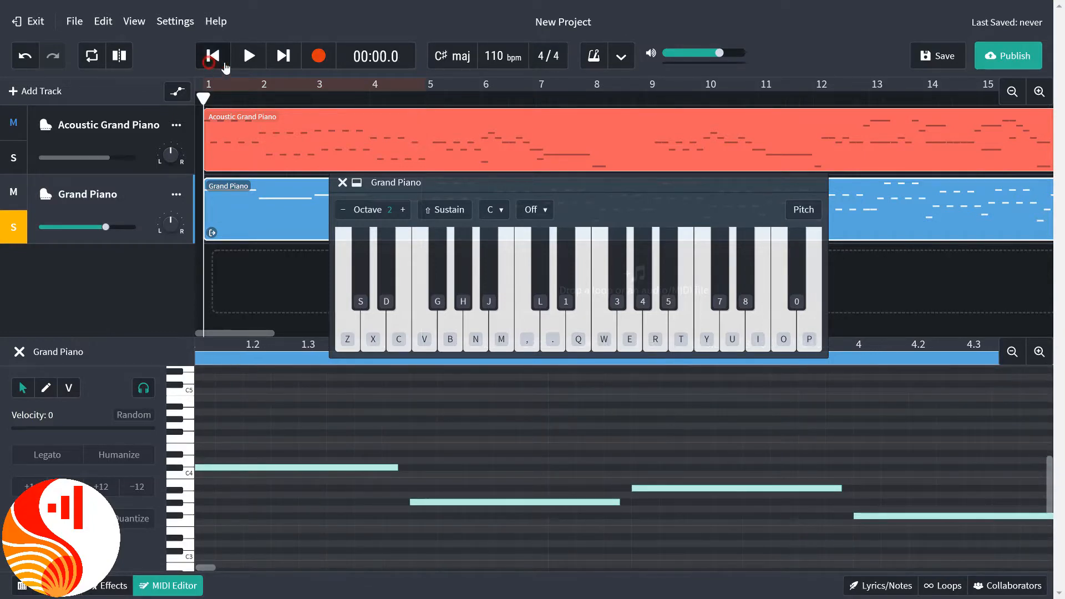
click(250, 61)
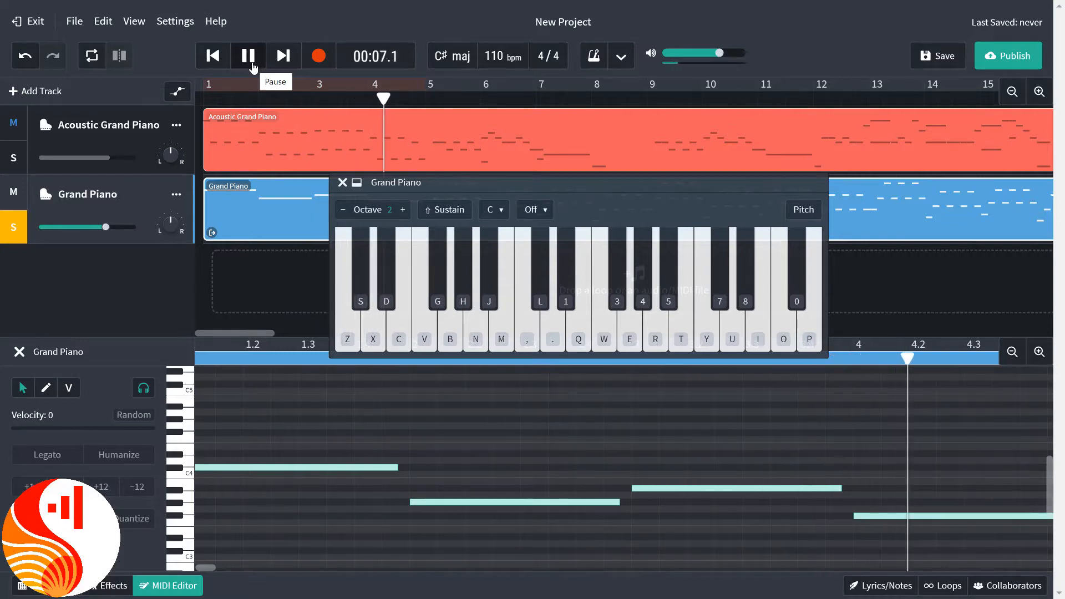
click(253, 67)
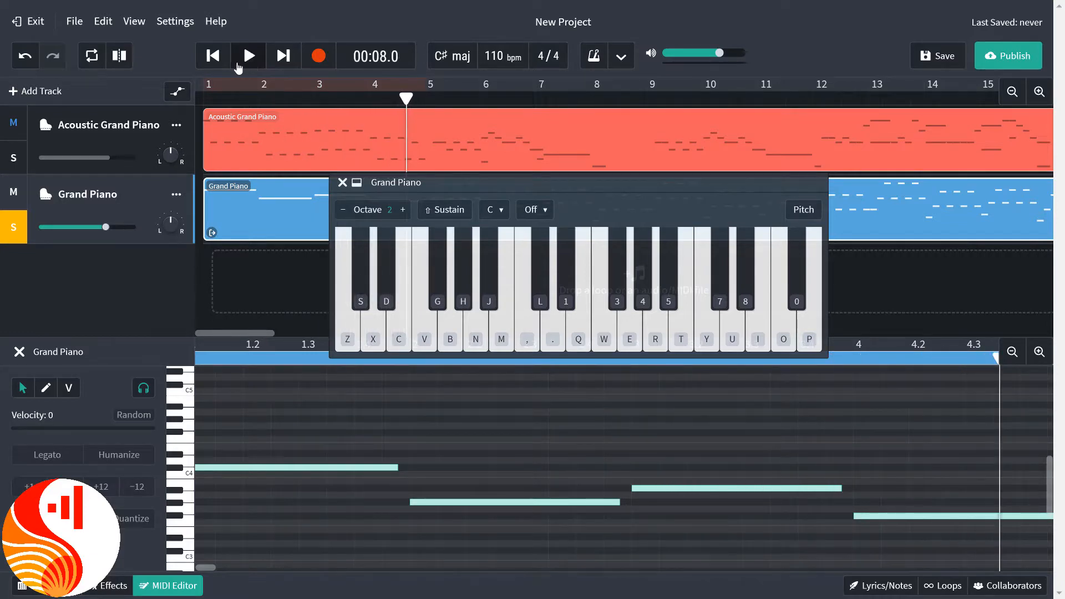
Audition the first long note of the Grand Piano region to see which key plays on the virtual keyboard.
click(251, 469)
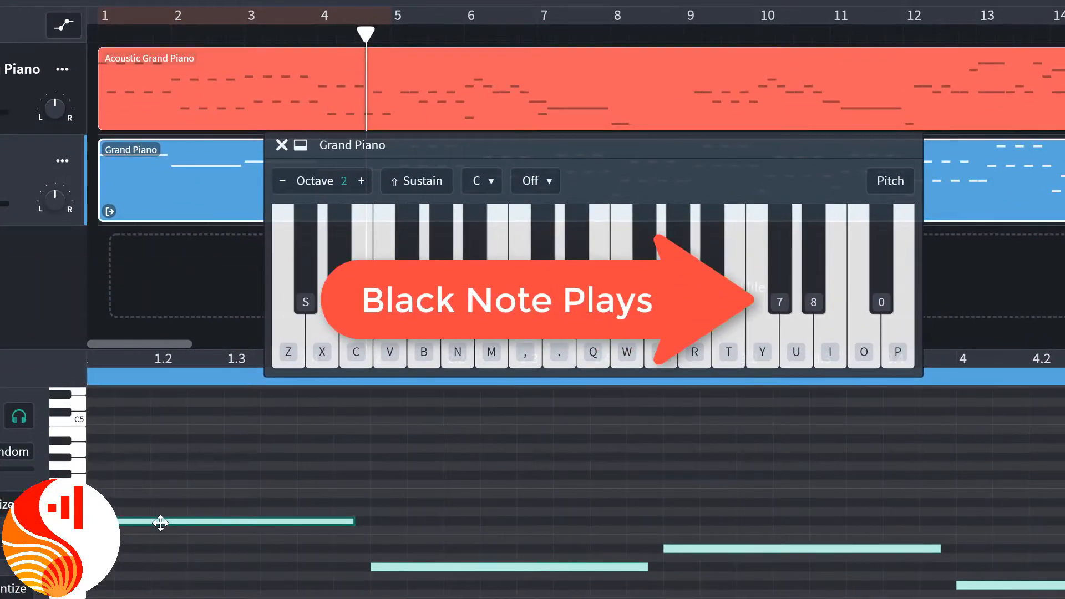
click(160, 523)
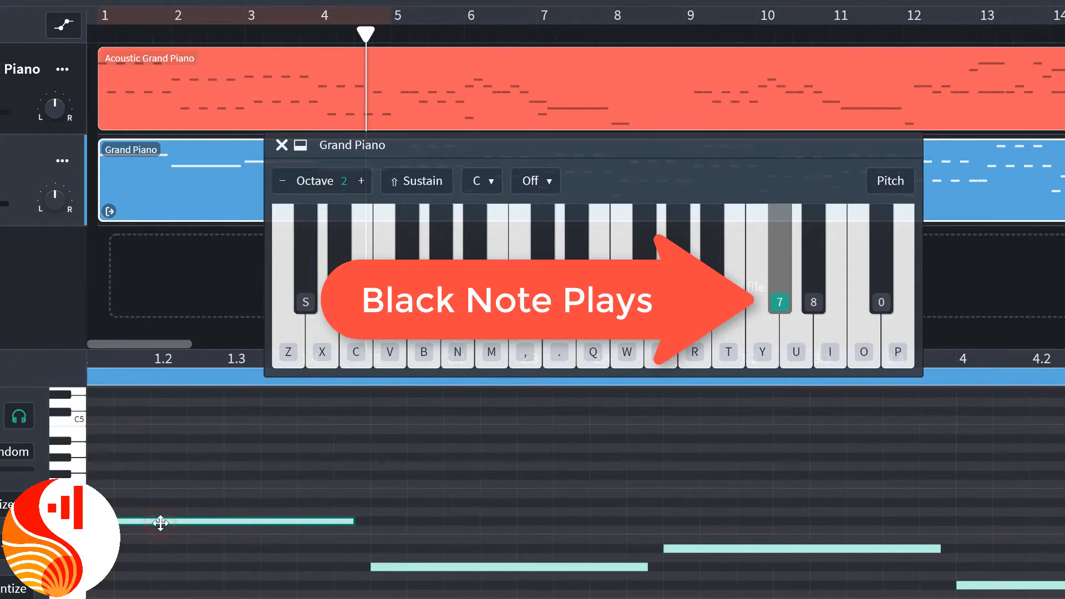
click(160, 523)
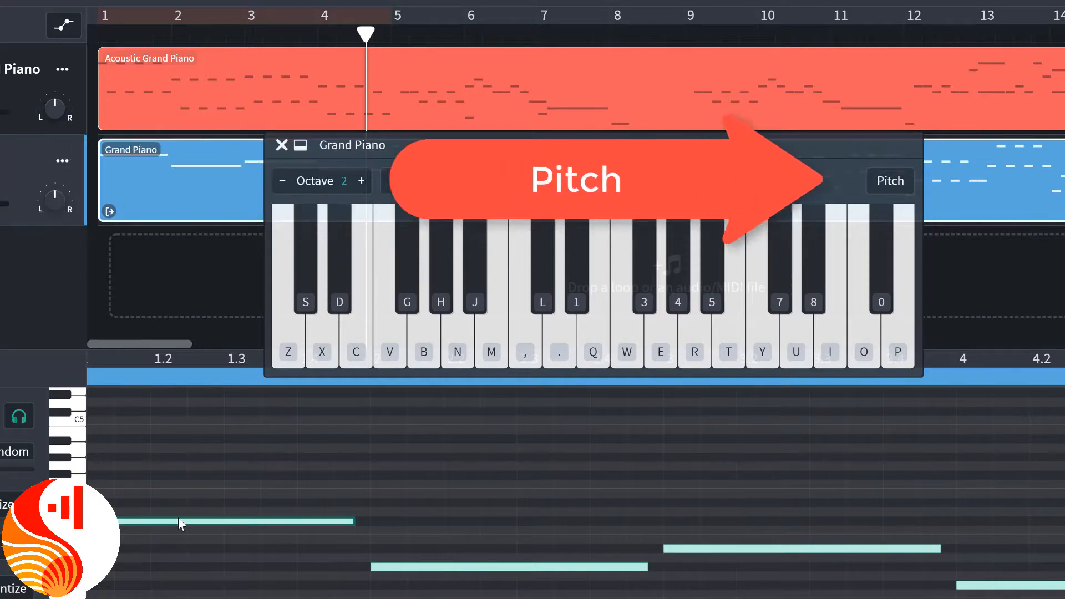
Label the virtual keyboard with pitch names and audition the first long note again to identify its pitch.
click(885, 190)
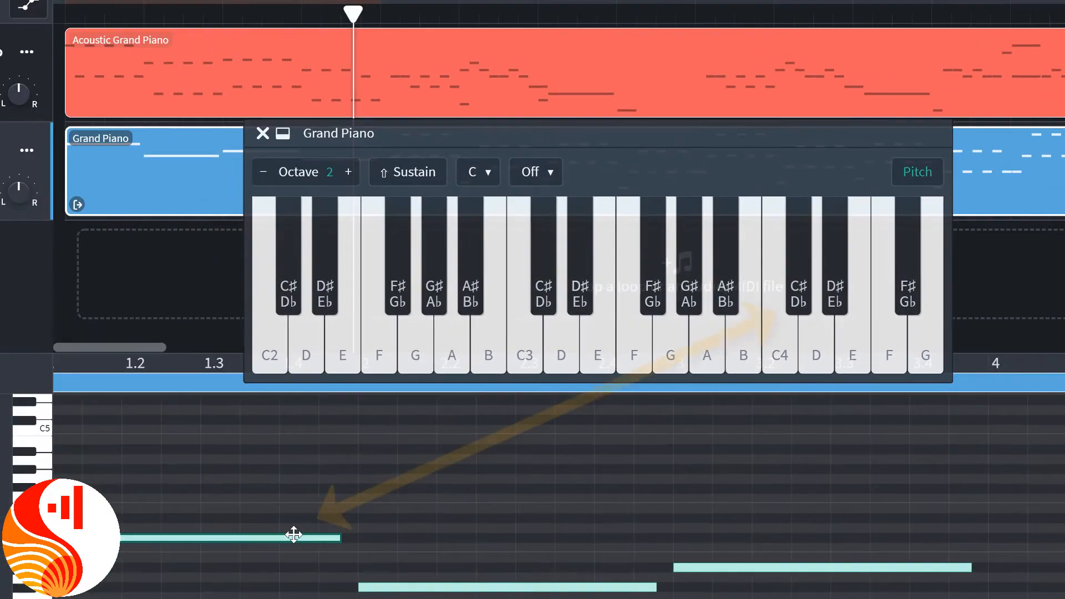
click(294, 534)
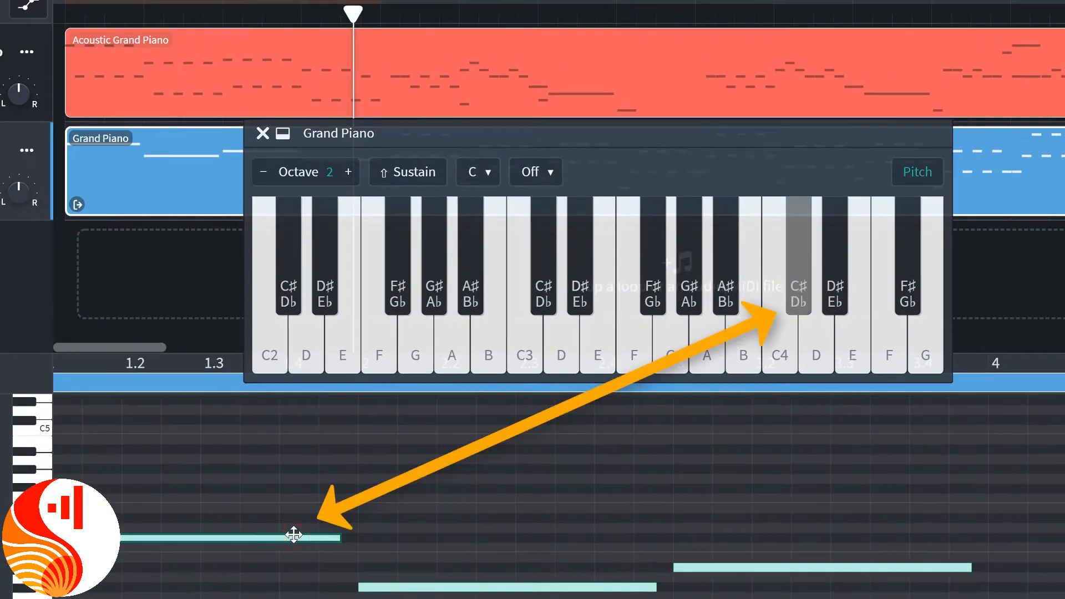
click(294, 534)
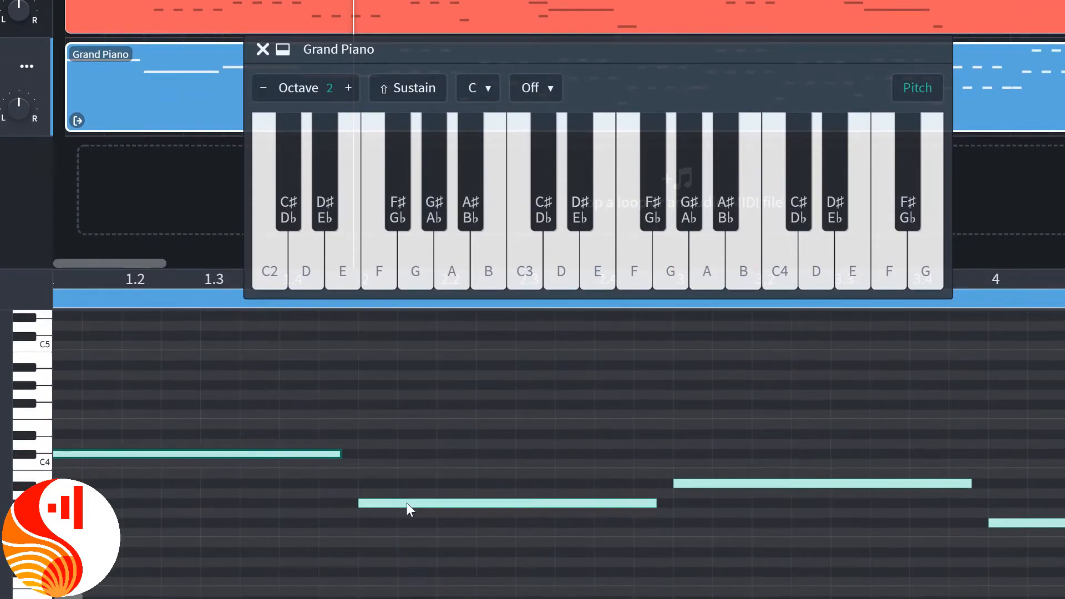
Audition the second, third and fourth long notes of the Grand Piano region to identify their pitches on the keyboard.
click(407, 587)
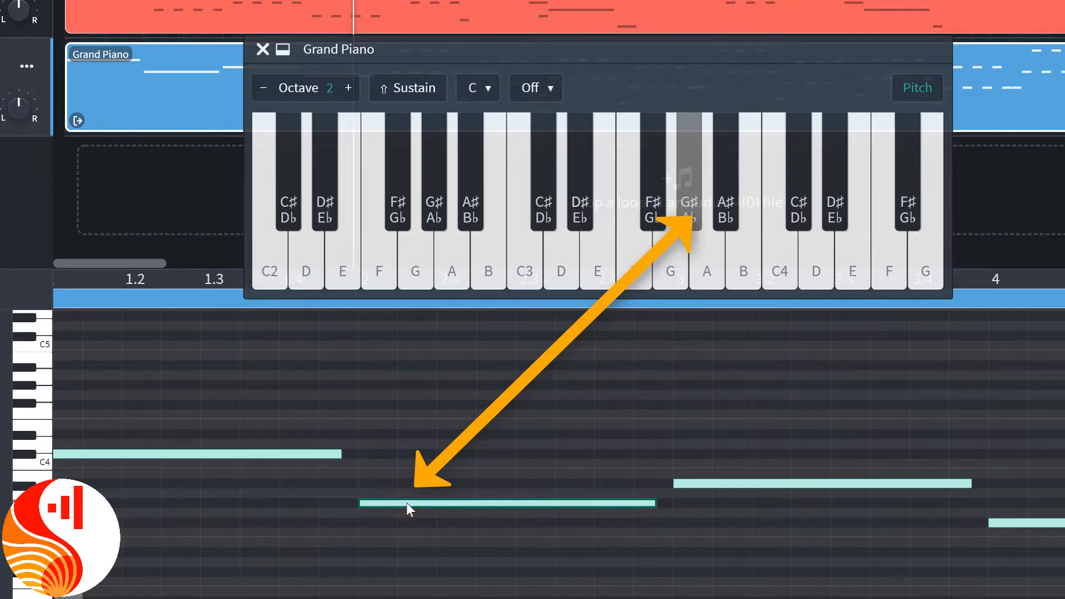
click(407, 502)
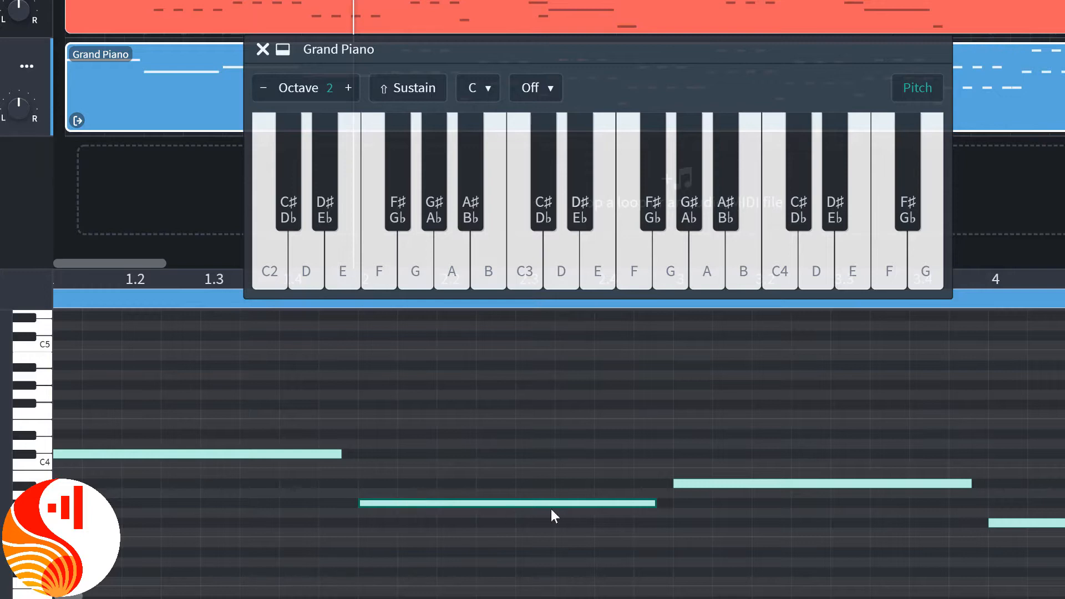
click(713, 484)
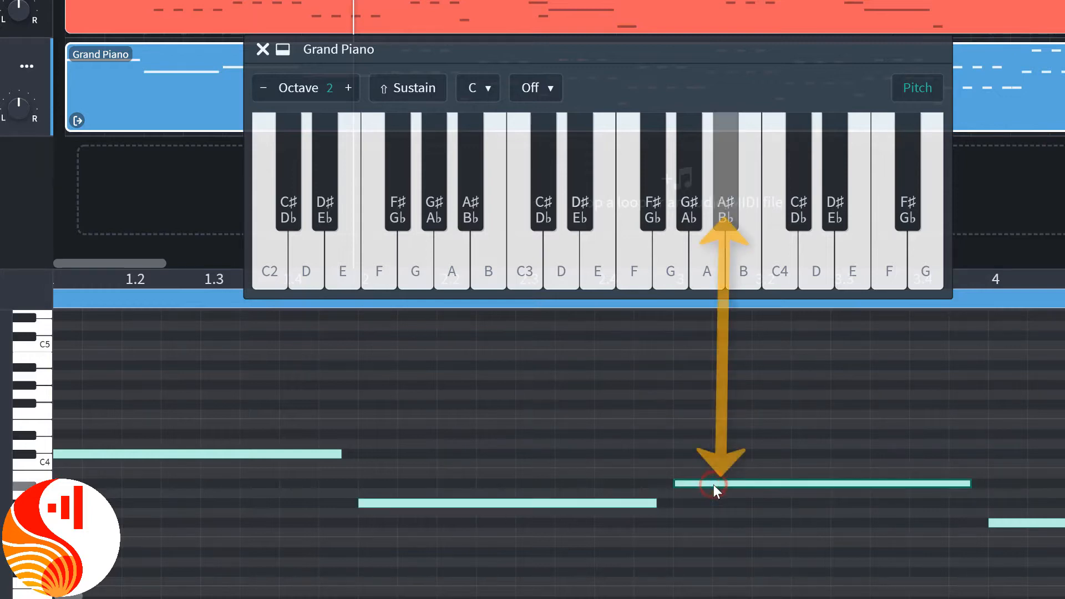
click(713, 484)
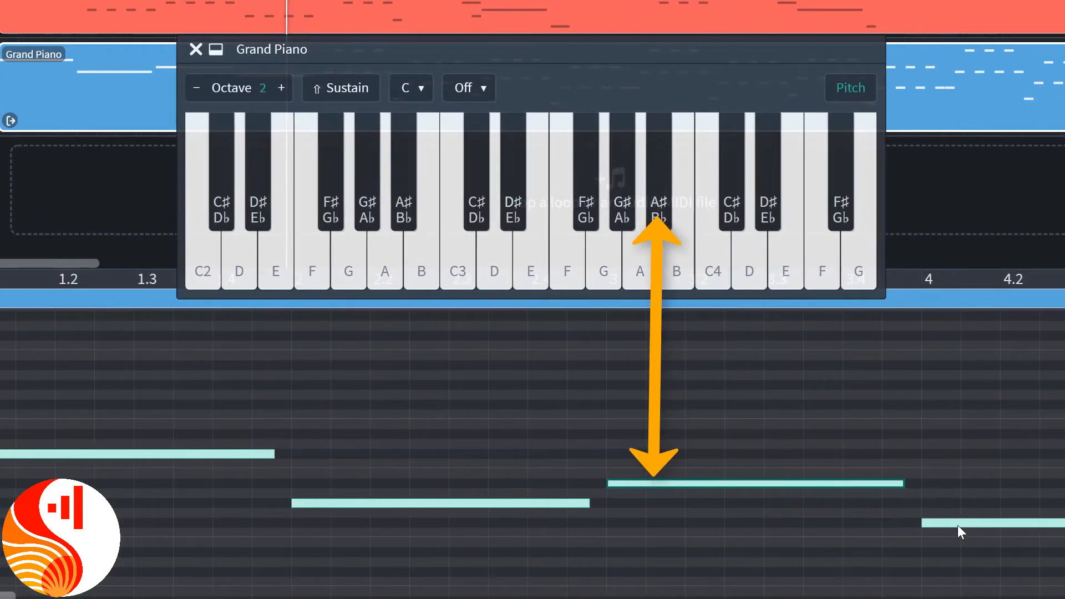
click(1024, 524)
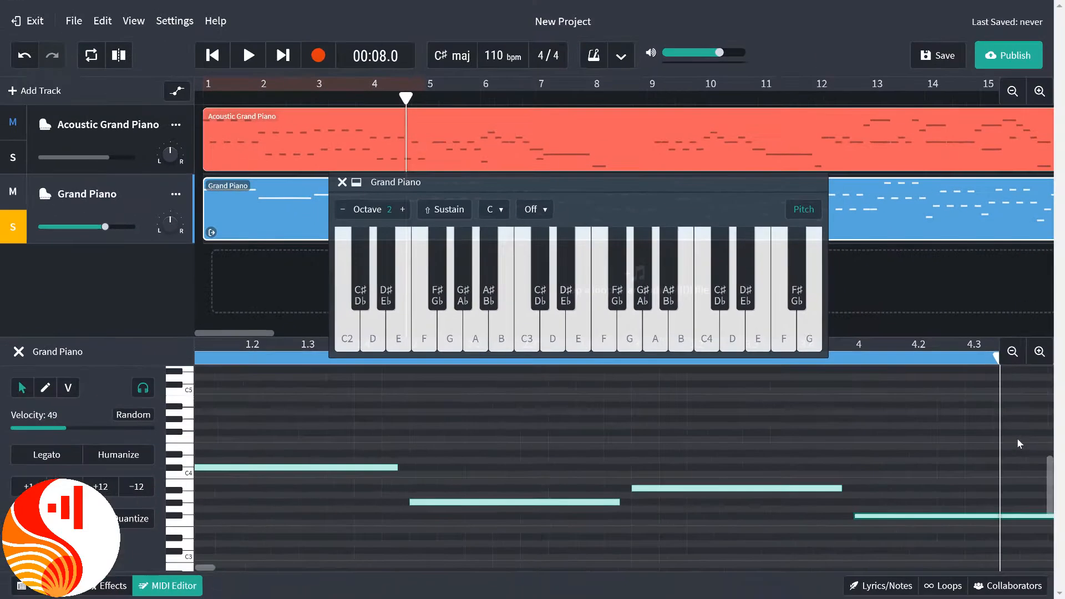
Audition the first three notes of bar 5 in the Grand Piano region to identify their pitches, and select them together as a chord.
click(1012, 352)
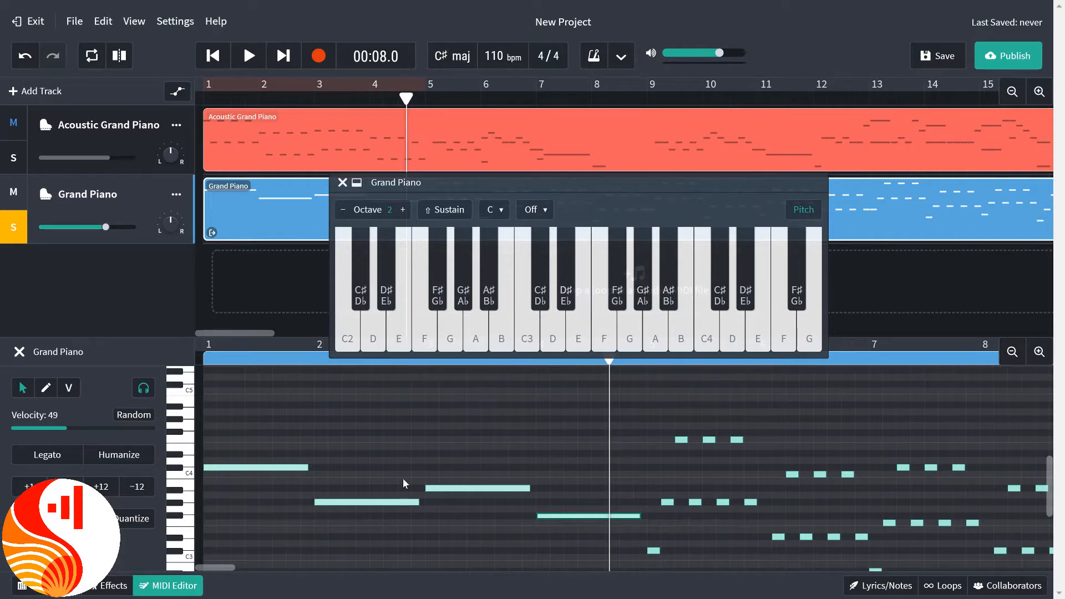
scroll(404, 483, down, 2)
scroll(405, 482, right, 5)
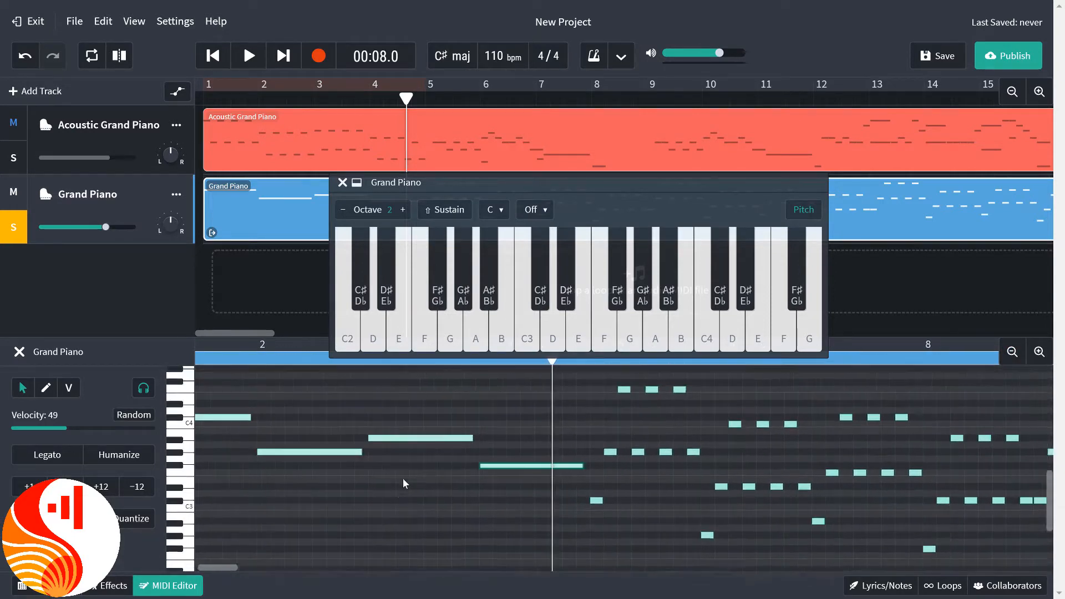
scroll(403, 483, right, 5)
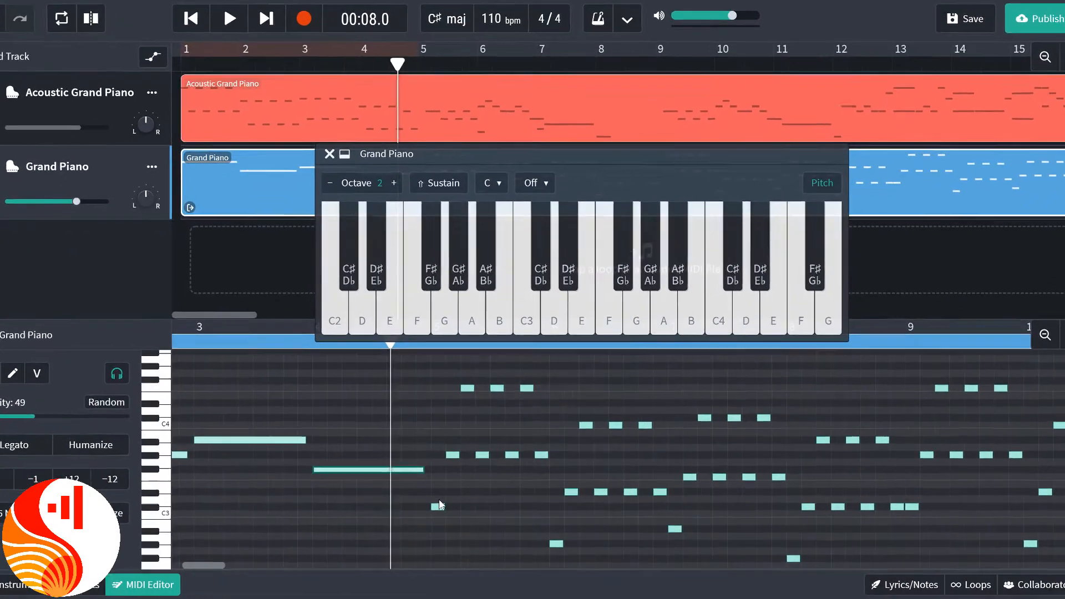
click(439, 506)
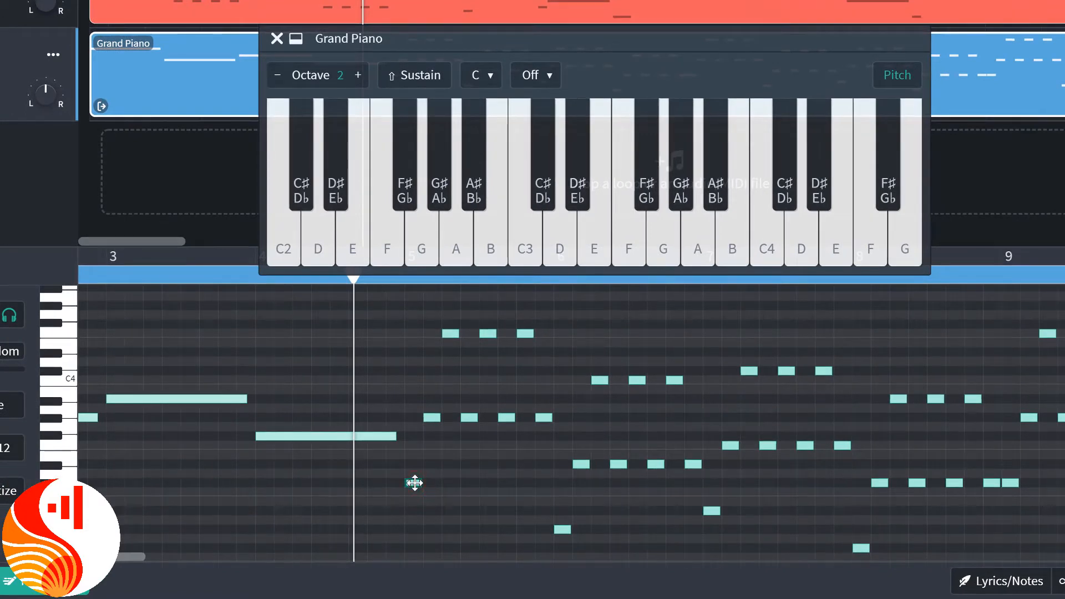
click(434, 419)
click(433, 420)
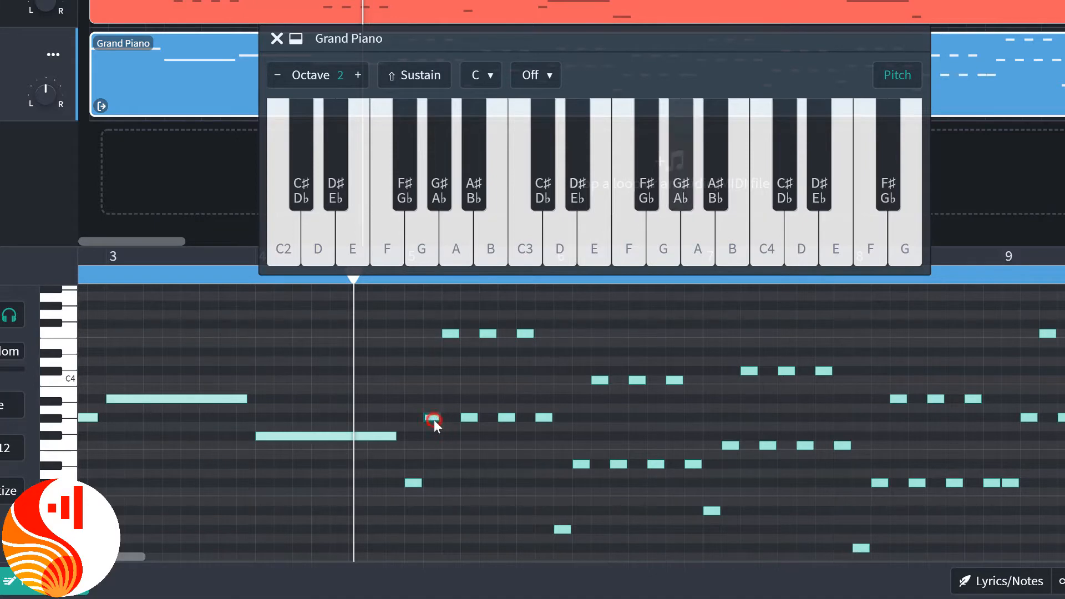
click(434, 419)
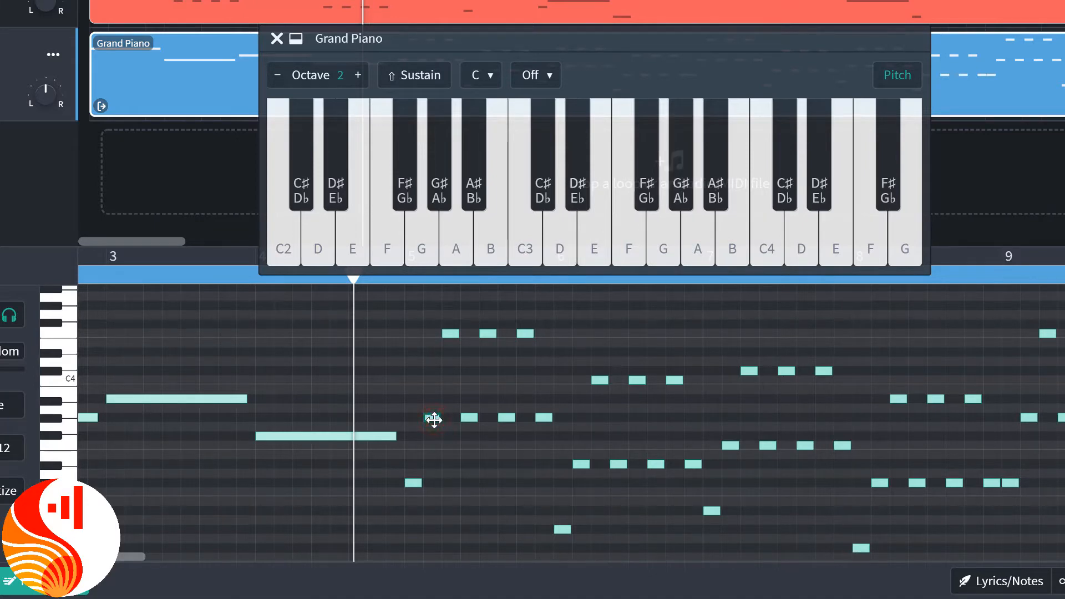
click(449, 335)
click(449, 334)
click(449, 335)
drag(412, 501, 448, 312)
Select the first three notes of bar 6 together and audition each one to identify its pitch on the virtual keyboard.
drag(555, 539, 600, 348)
click(565, 528)
click(565, 528)
click(565, 528)
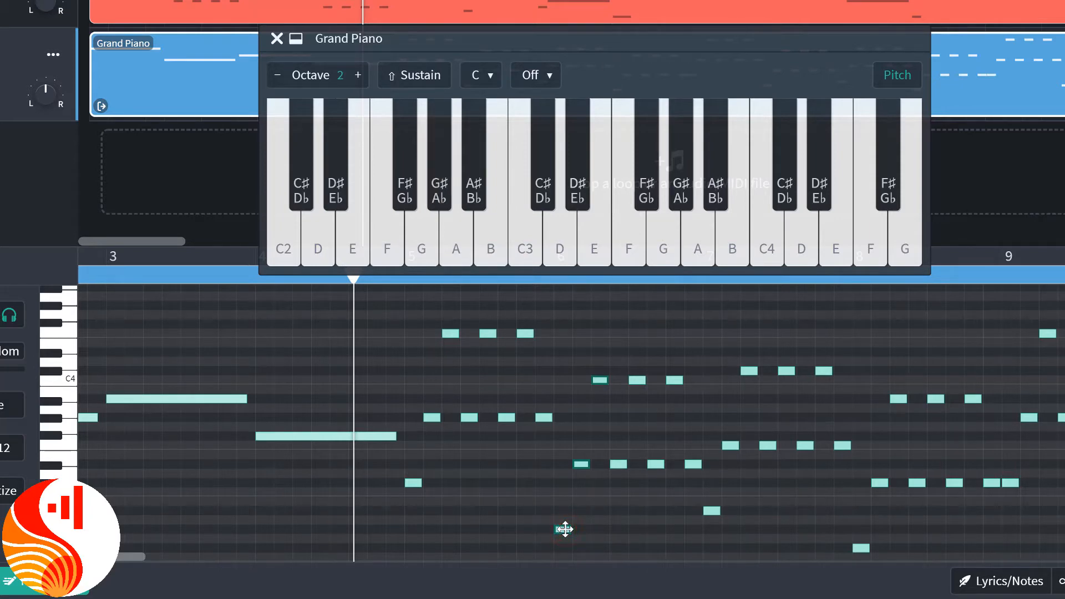
click(580, 465)
click(580, 464)
click(580, 464)
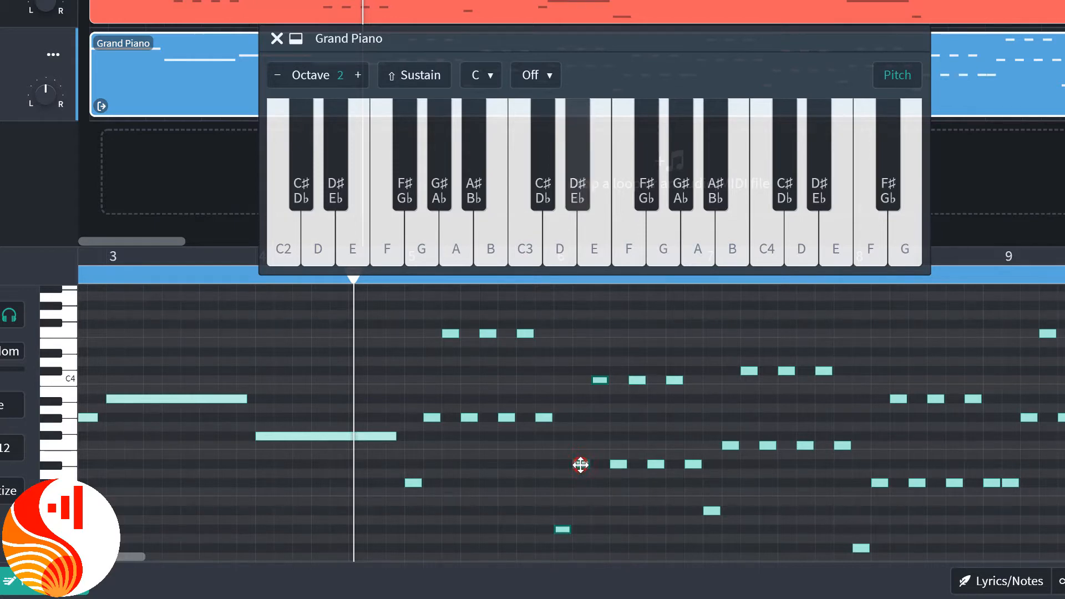
click(602, 380)
click(602, 380)
click(601, 380)
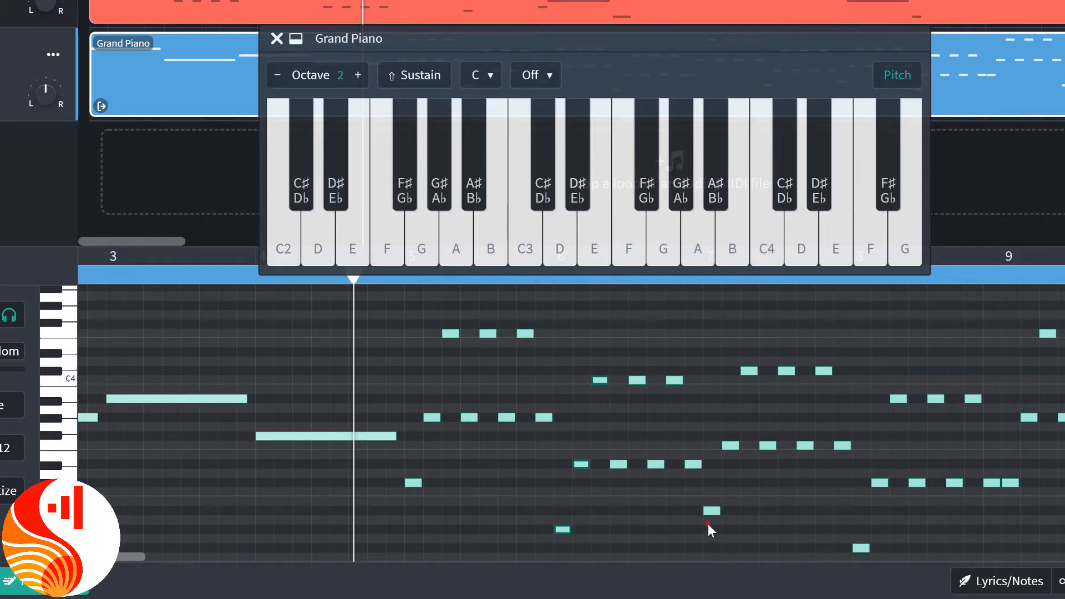
Select the first three notes of bar 7 together and audition each one to identify its pitch on the virtual keyboard.
drag(708, 523, 749, 365)
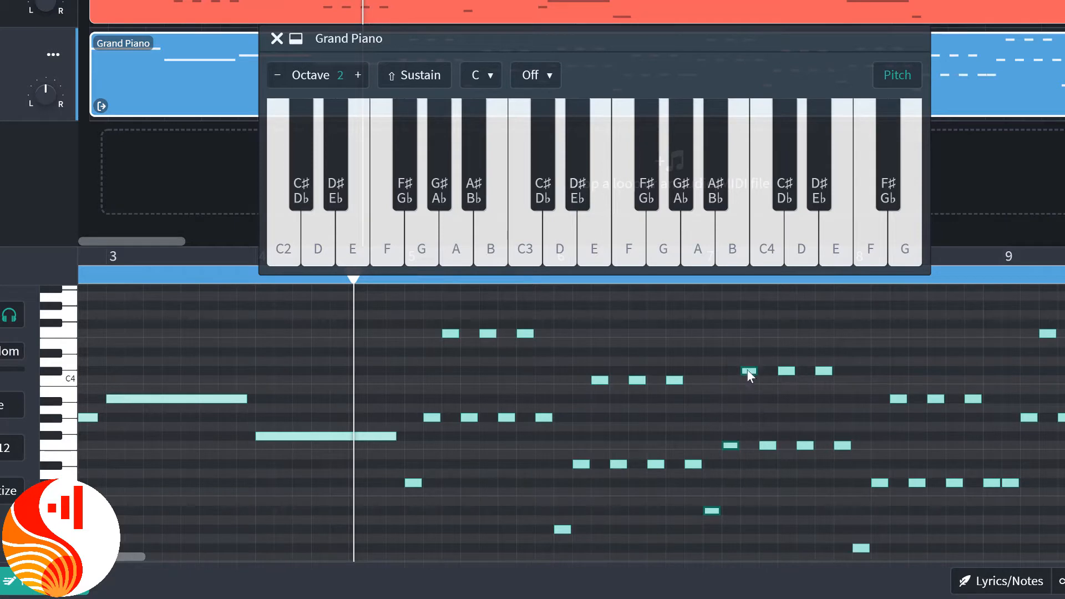
click(714, 510)
click(714, 511)
click(727, 446)
click(726, 447)
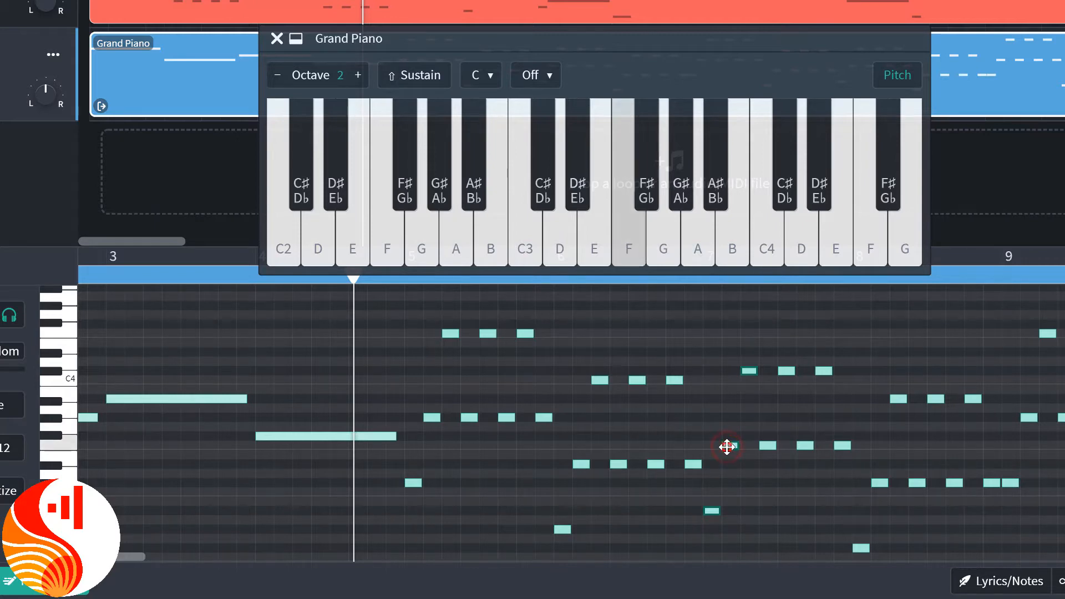
click(749, 371)
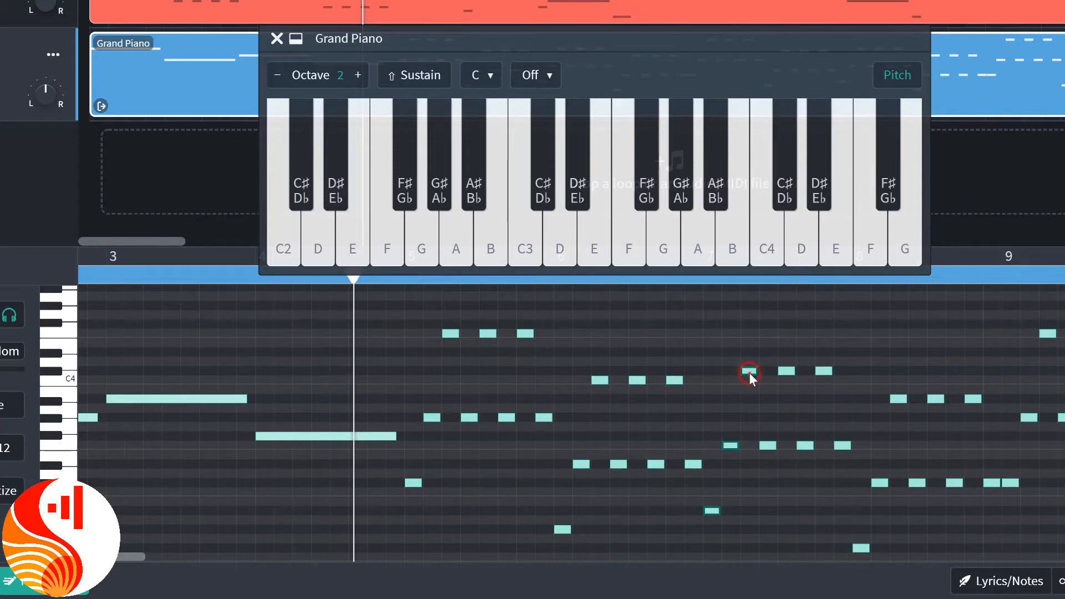
click(749, 372)
Select the first three notes of bar 8 together and audition each one to identify its pitch on the virtual keyboard.
scroll(841, 527, down, 2)
drag(861, 519, 897, 325)
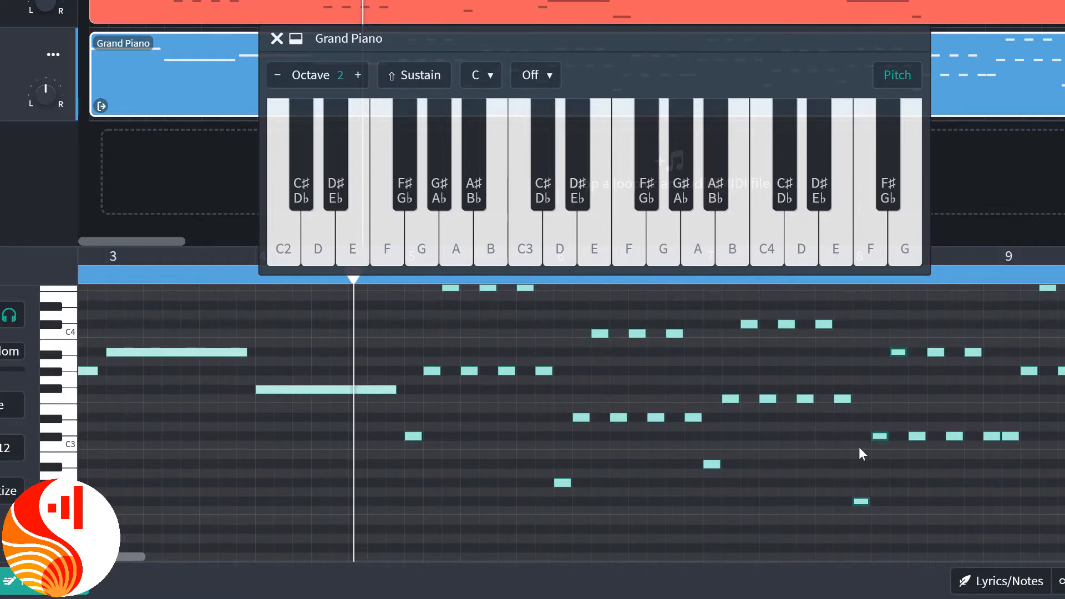
click(857, 500)
click(857, 500)
click(859, 500)
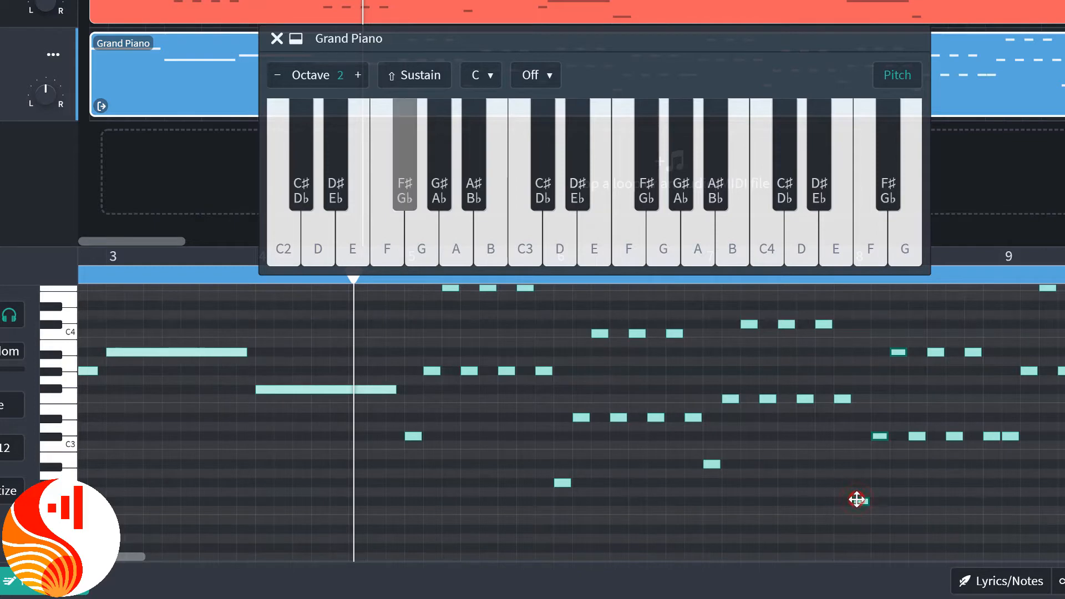
click(877, 435)
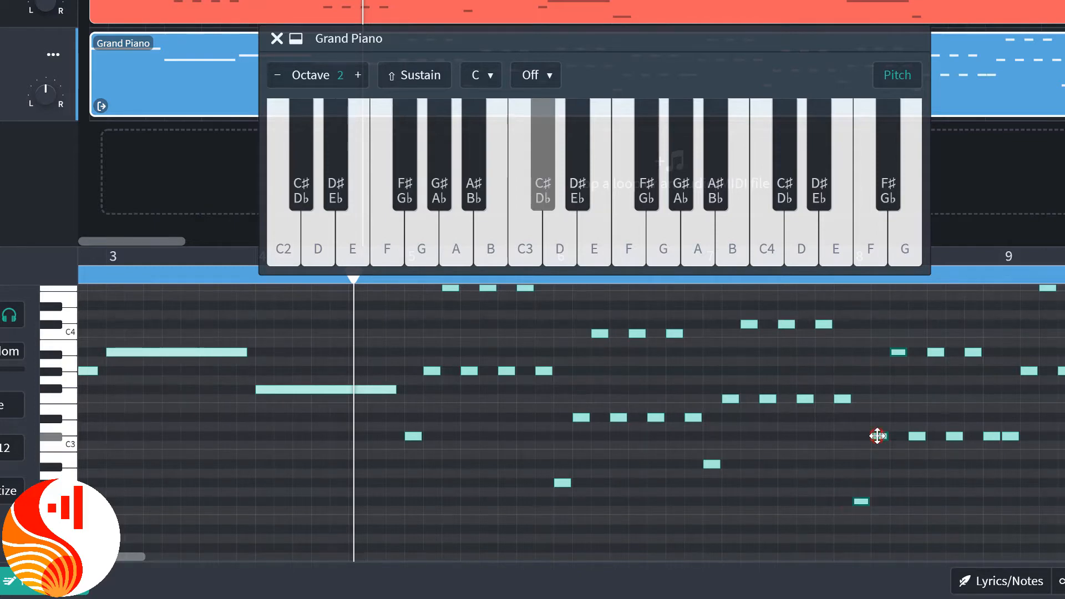
click(876, 435)
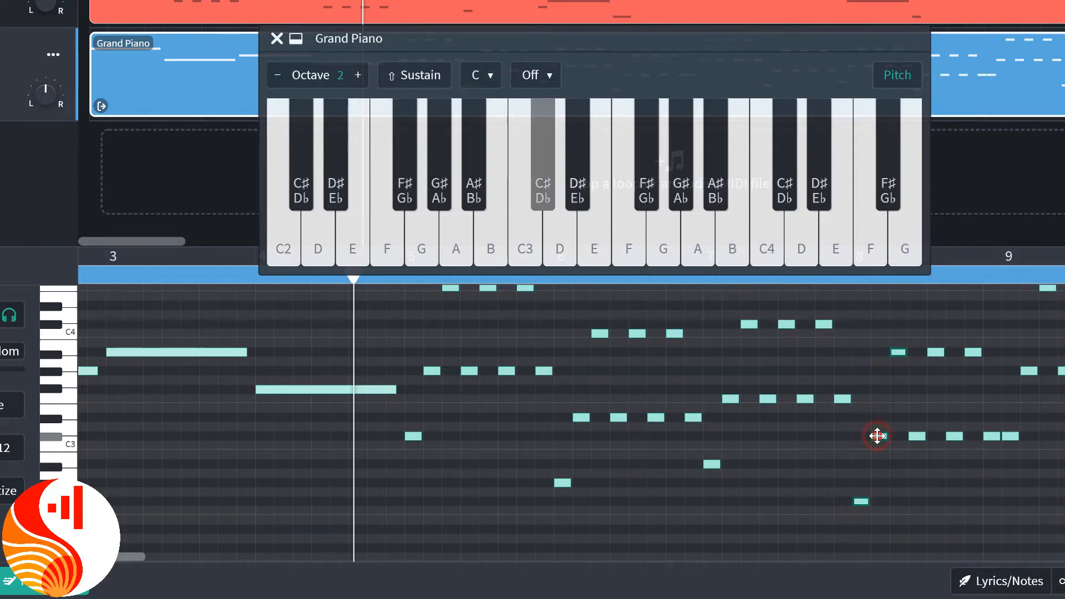
click(900, 353)
click(900, 353)
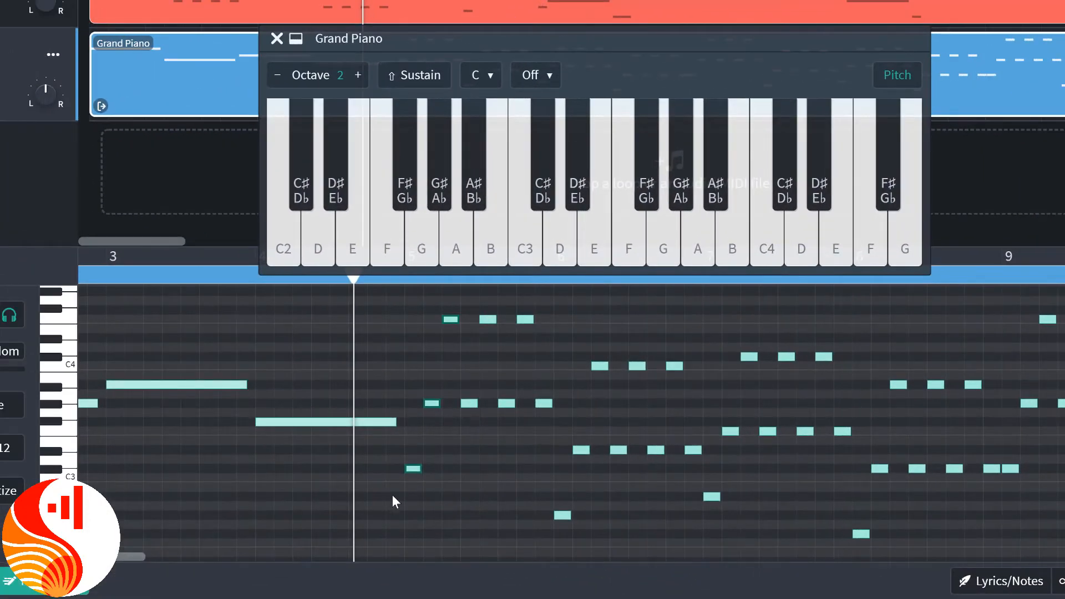
Select the opening three-note chords of bars 5, 6, 7 and 8 one after another to review them, and close the virtual keyboard.
drag(405, 497, 449, 318)
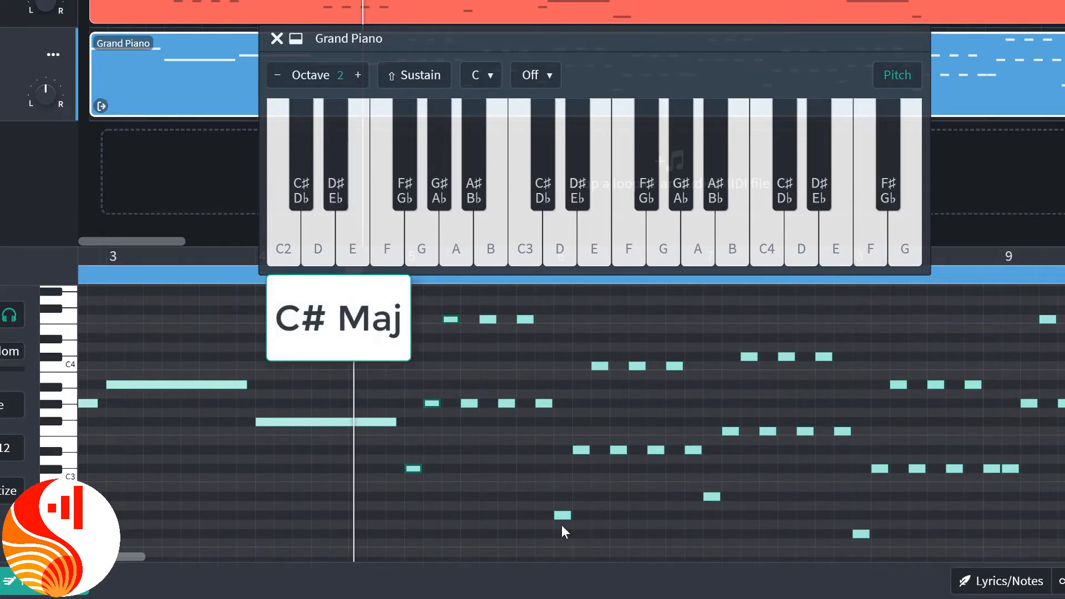
drag(562, 525, 598, 351)
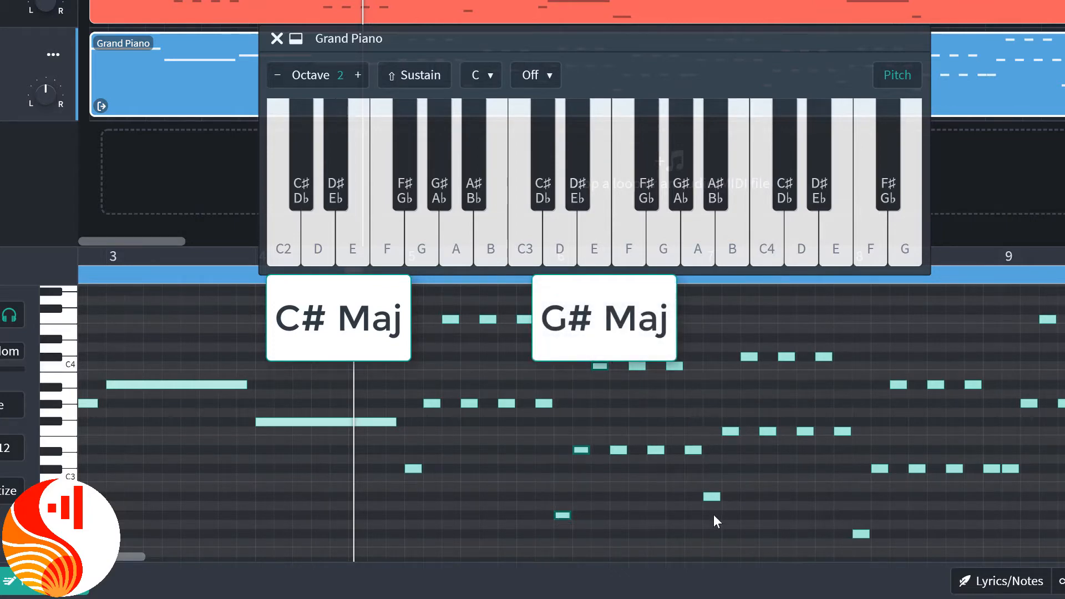
drag(714, 515, 748, 352)
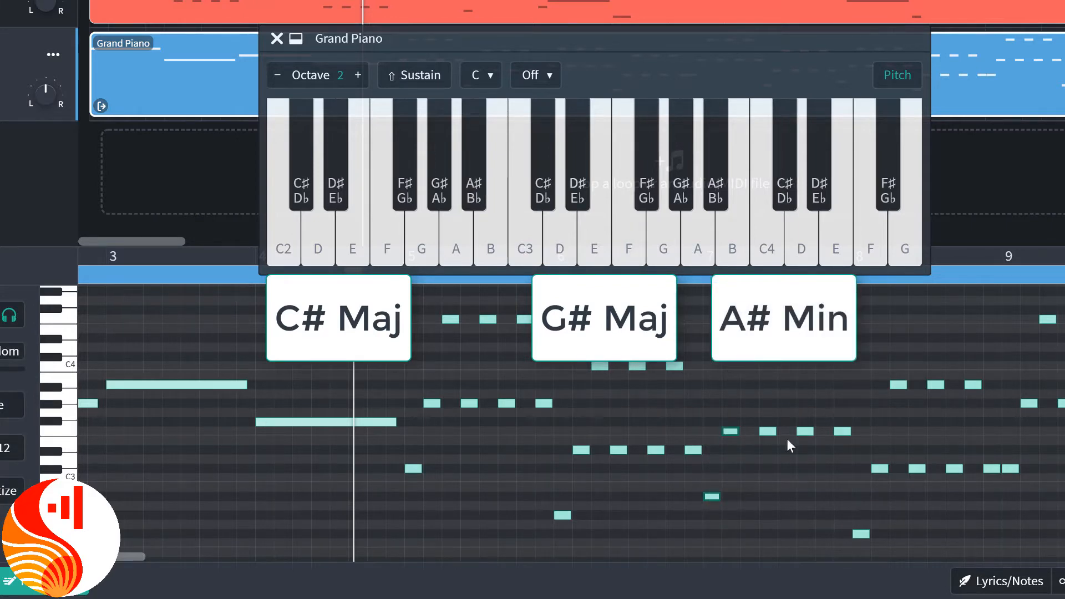
click(863, 539)
drag(864, 540, 902, 371)
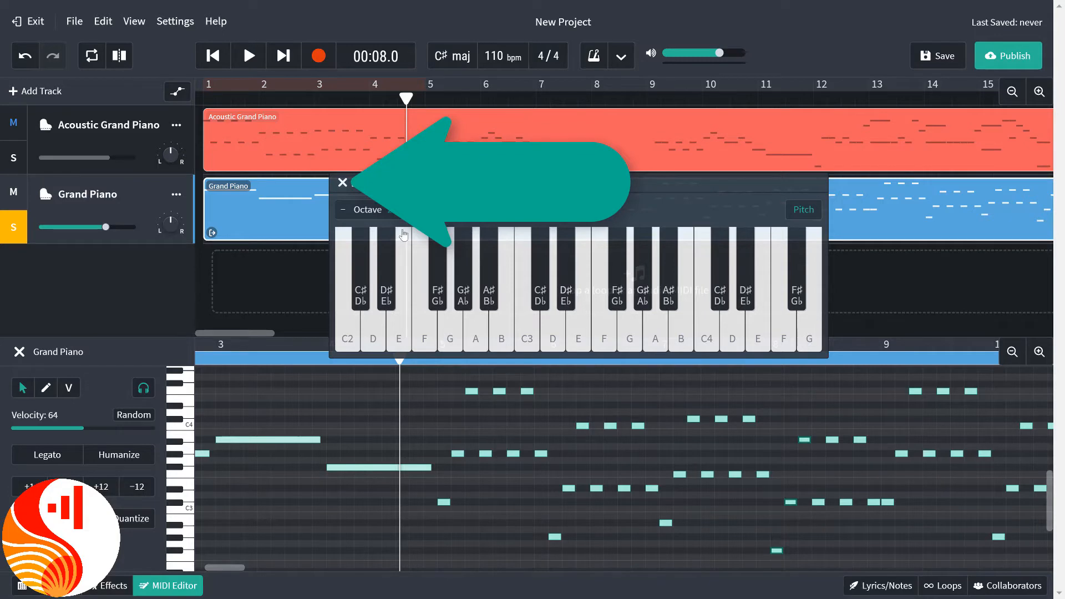
click(342, 183)
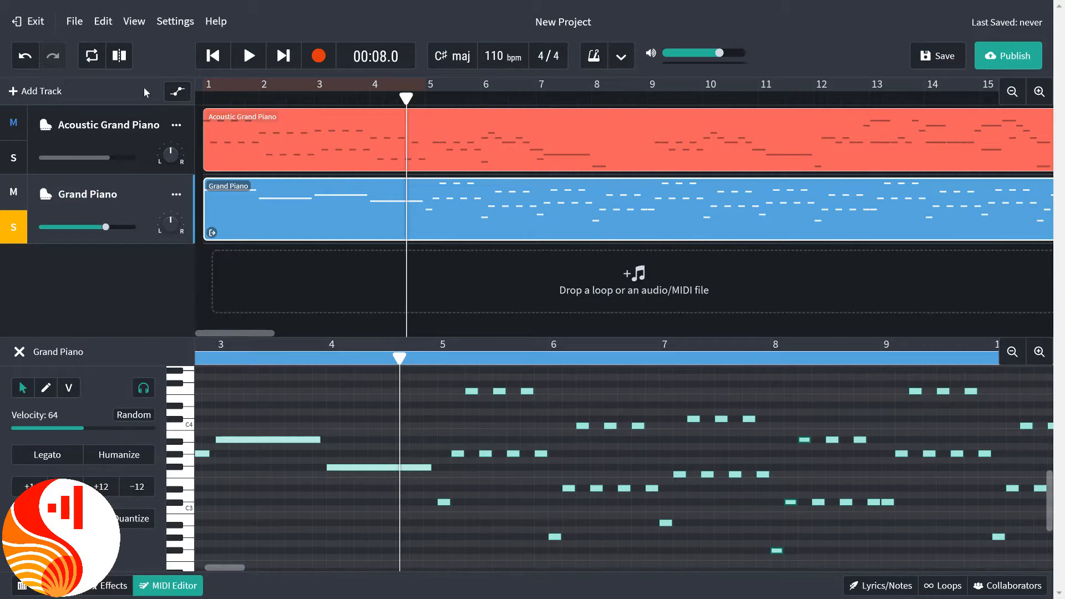
Rename the Acoustic Grand Piano track as Melody and the Grand Piano track as Chords.
double_click(94, 124)
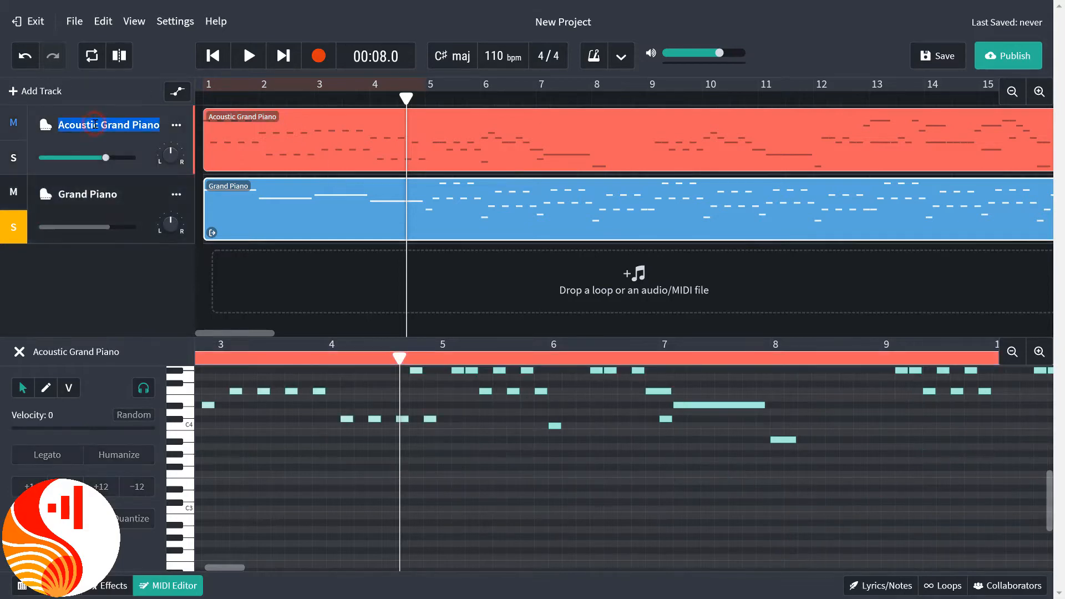
text(Melody)
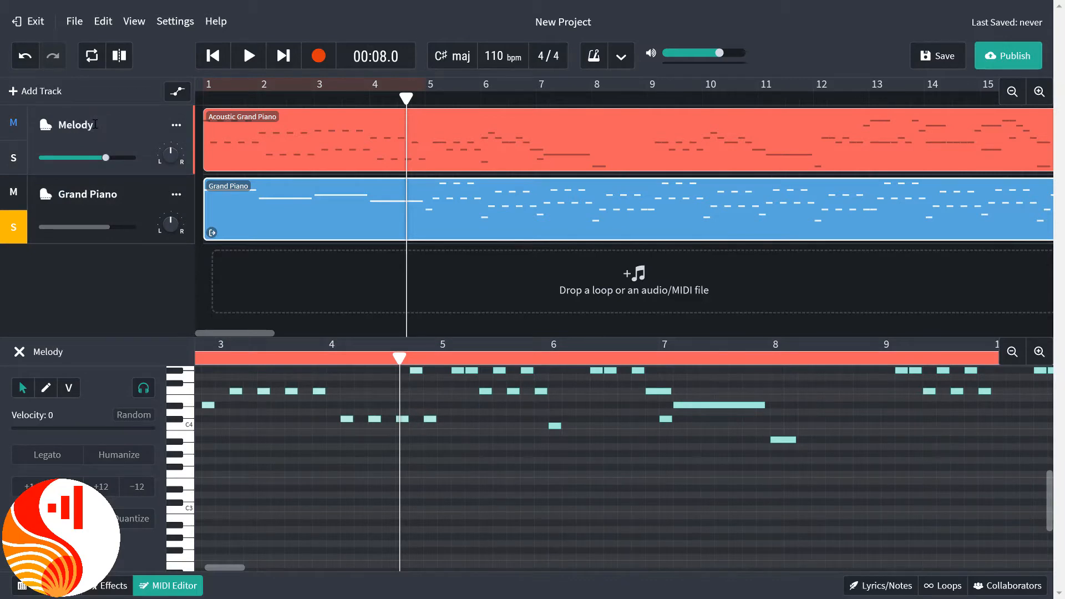
click(145, 208)
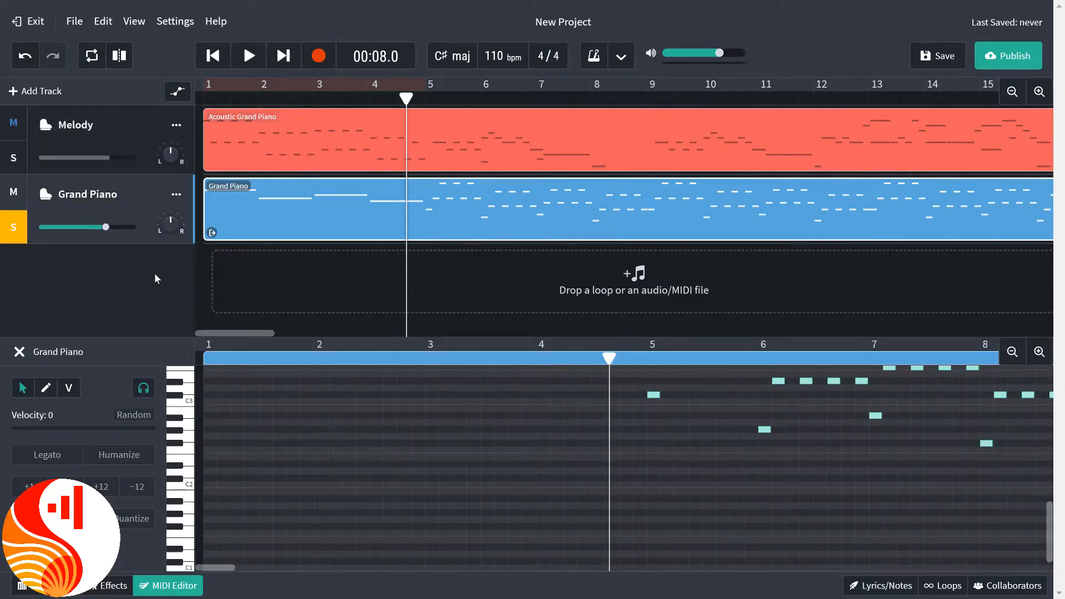
double_click(92, 194)
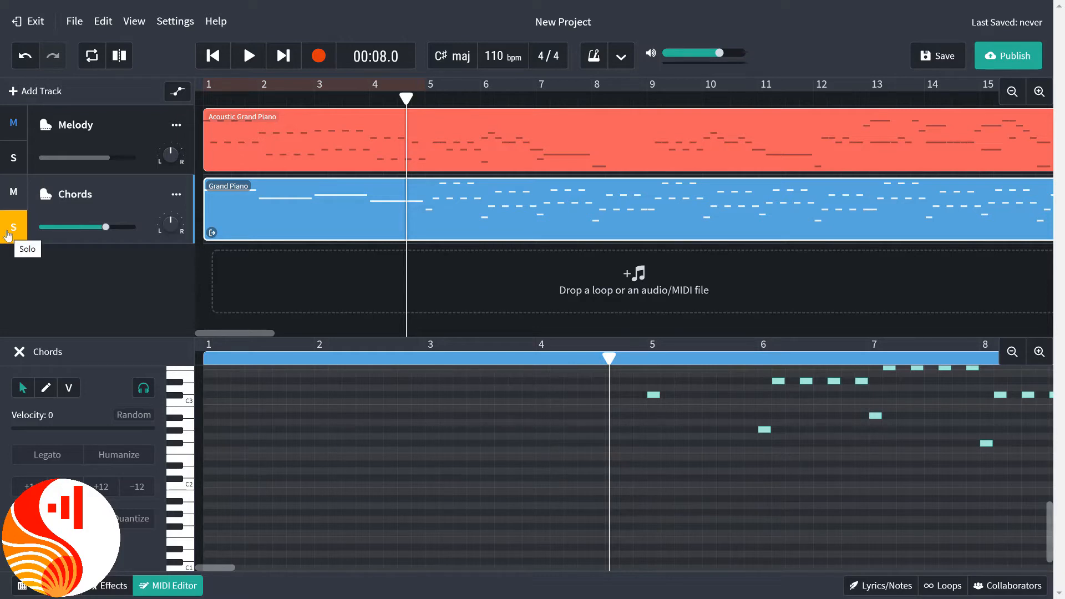
Change the Chords track's instrument to Acoustic Guitar from the Guitars category.
click(46, 199)
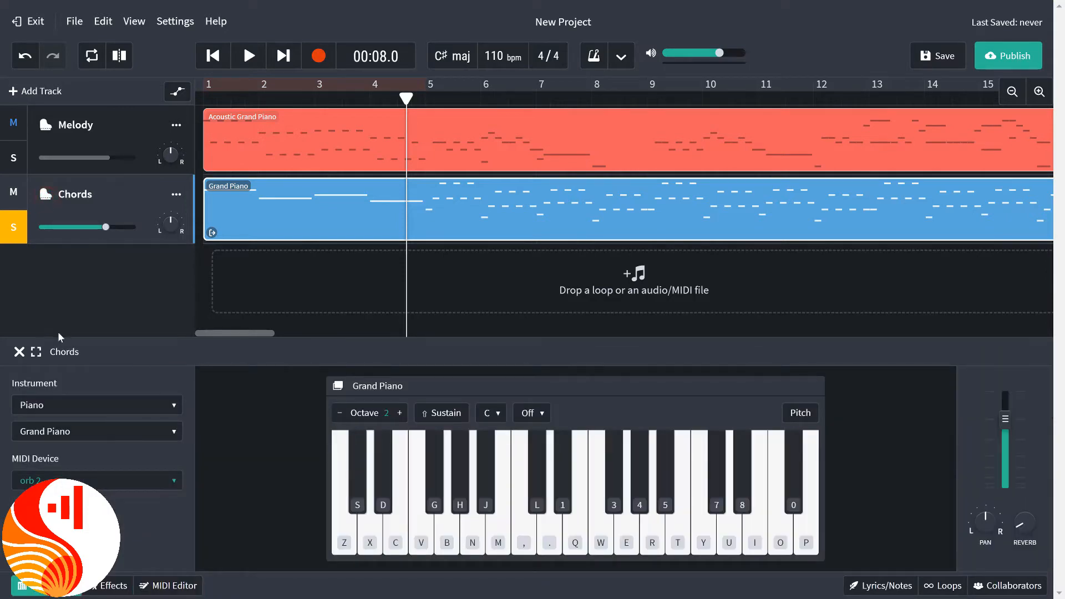
click(71, 402)
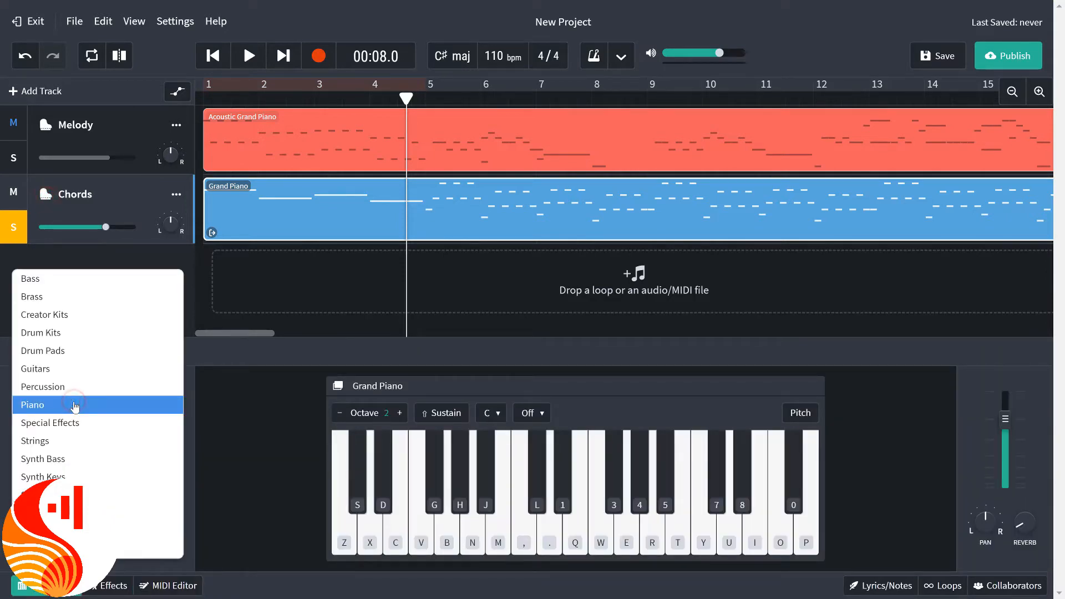
click(71, 368)
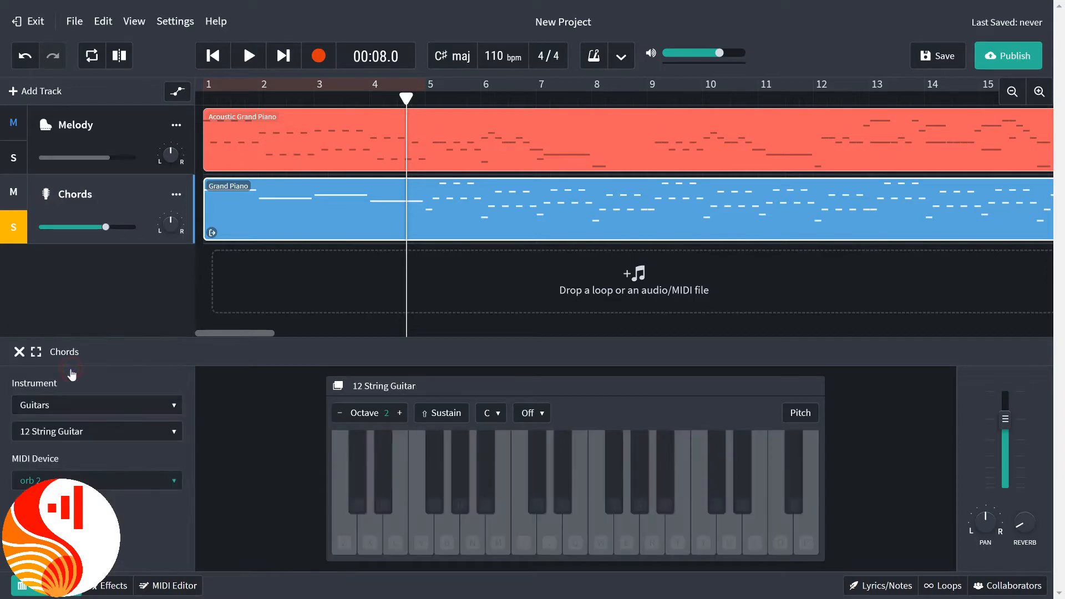
click(107, 436)
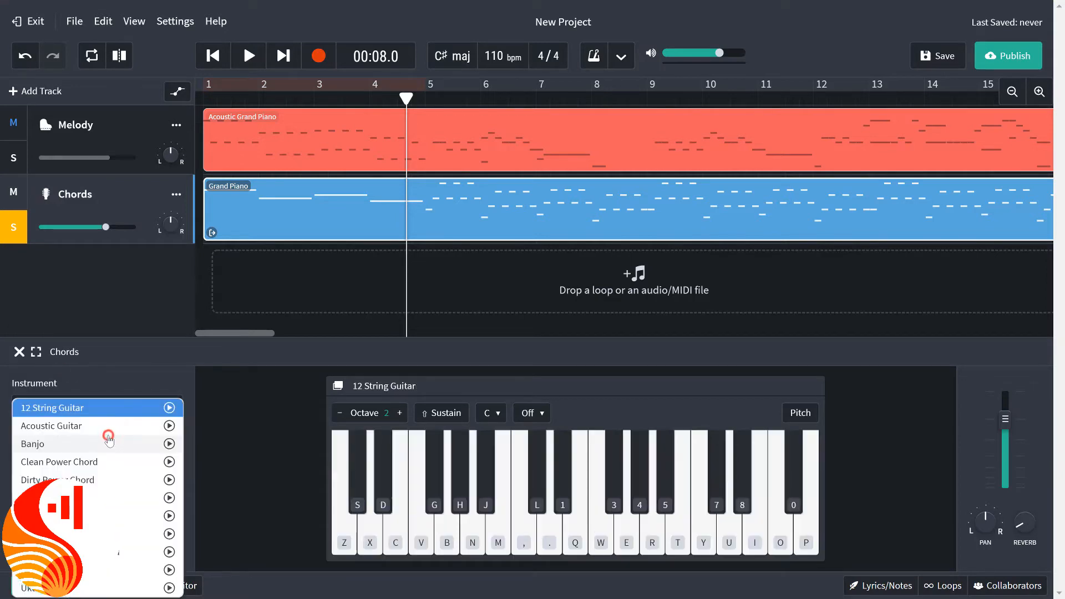
click(101, 426)
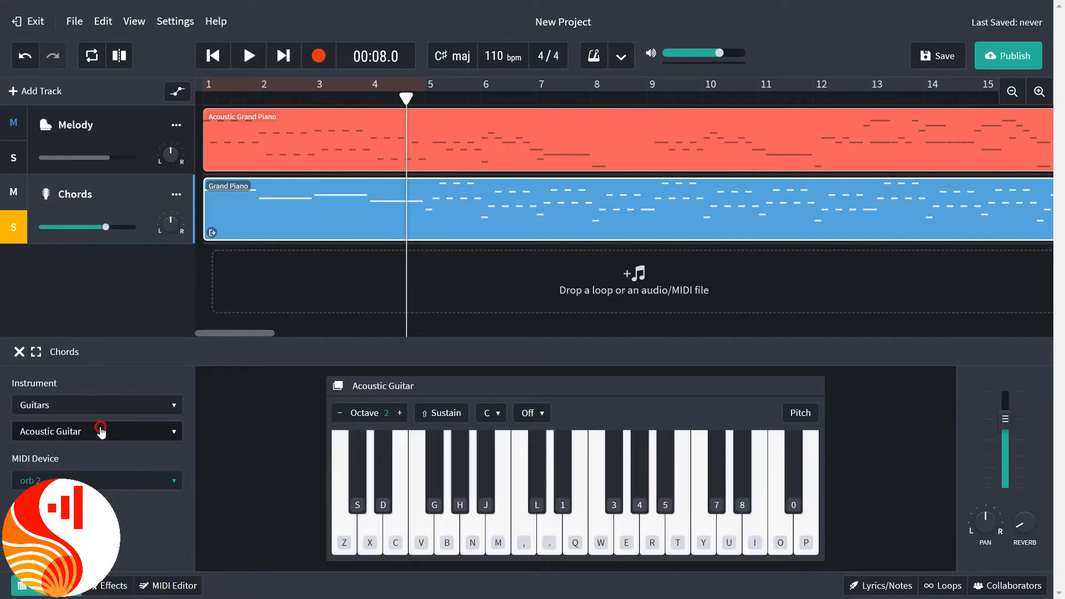
Play the soloed Chords track from the start through bar 8 and pause.
click(214, 56)
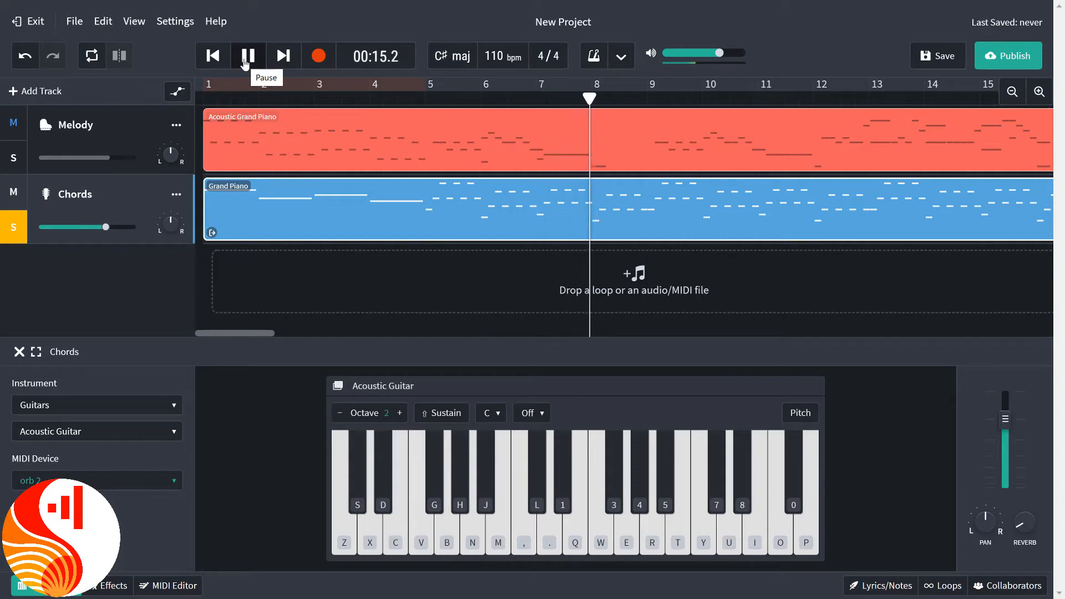
click(246, 60)
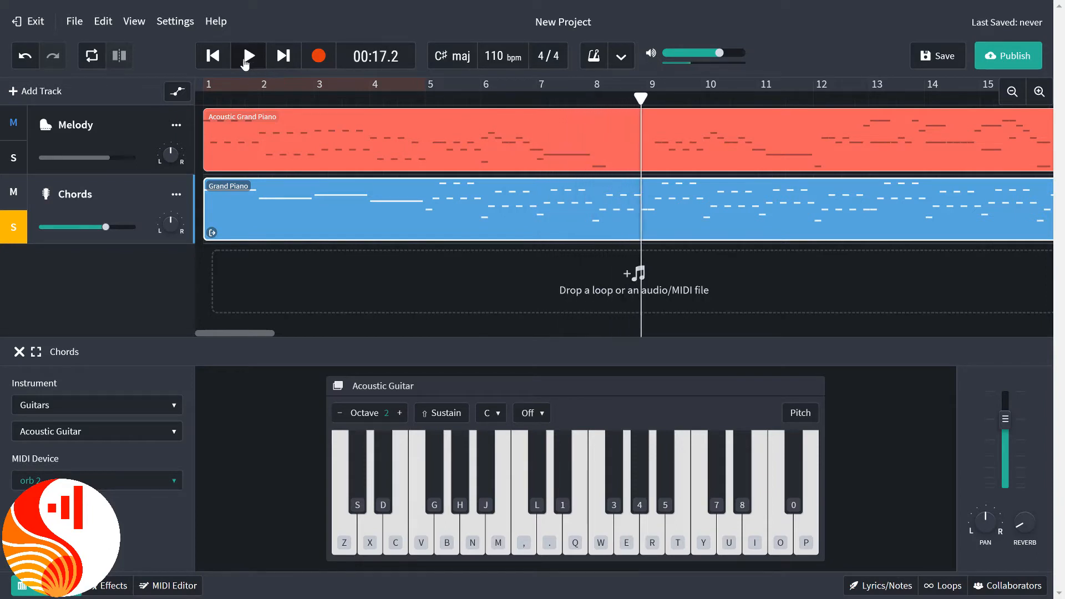
Turn off the solo on the Chords track, play both tracks together from the start through bar 8, and pause.
click(205, 61)
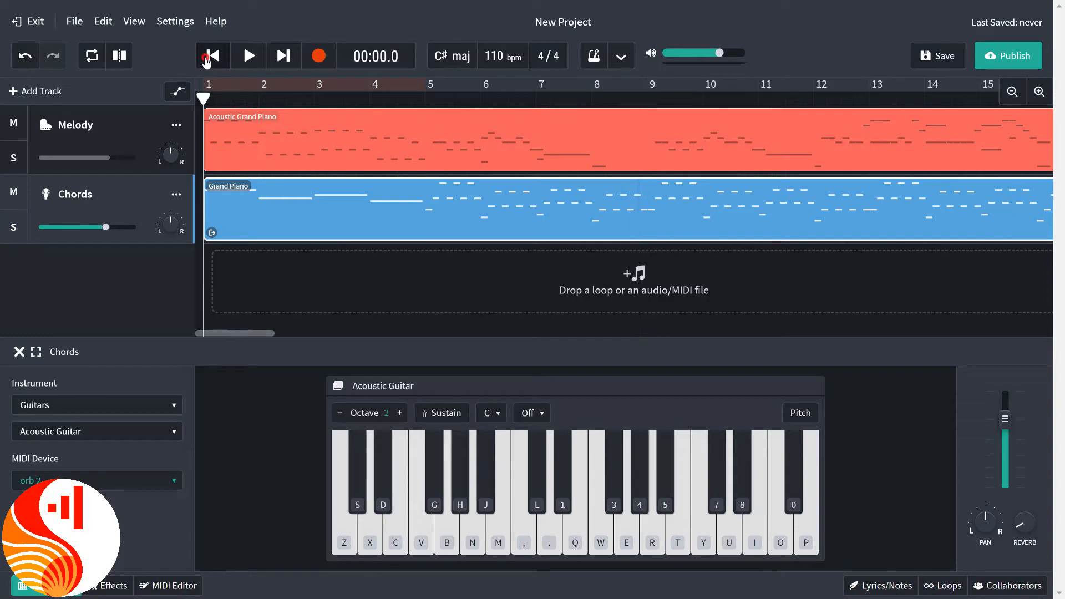
click(250, 65)
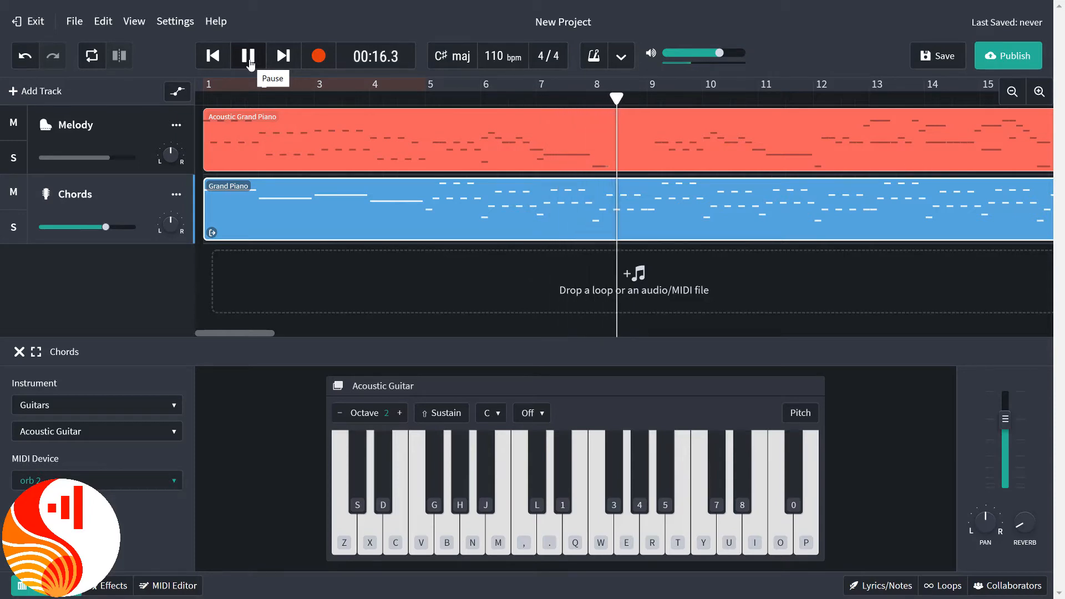
click(247, 56)
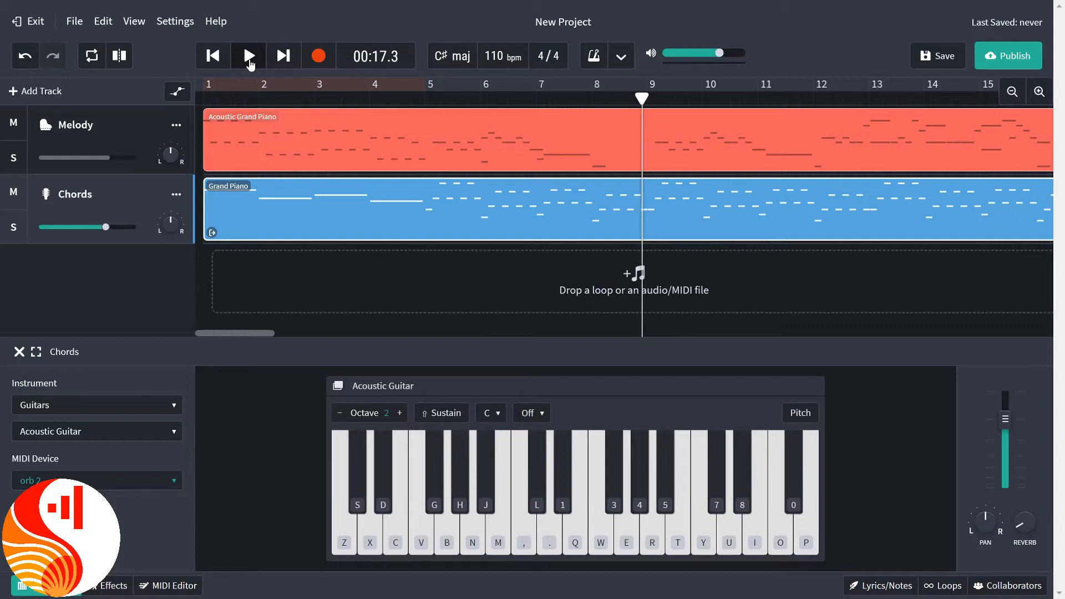
Change the Melody track's instrument to Future Pop Stab from the Synth Leads category.
click(46, 129)
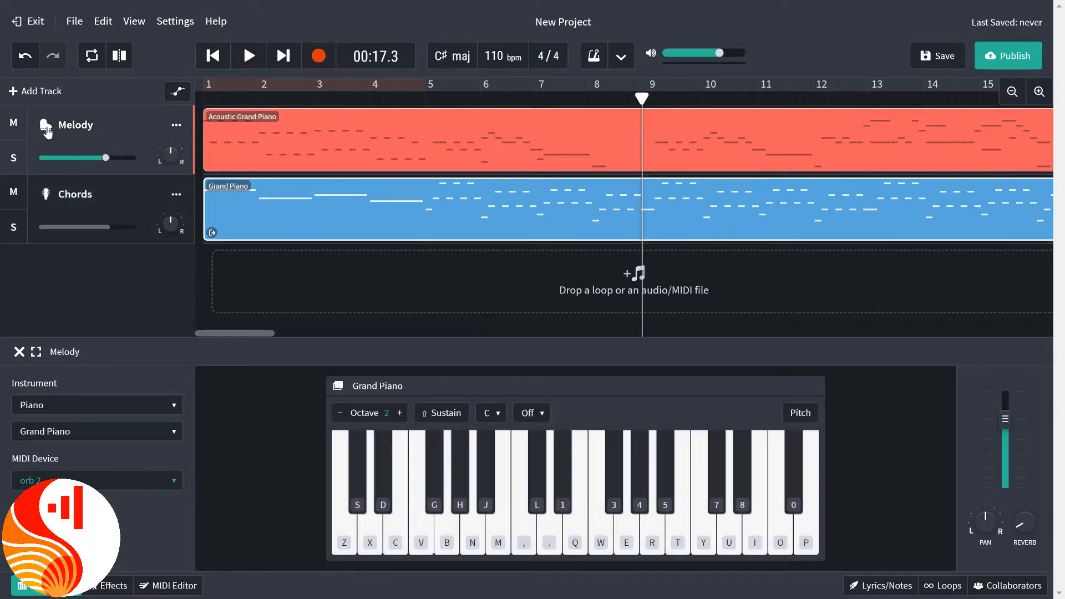
click(61, 403)
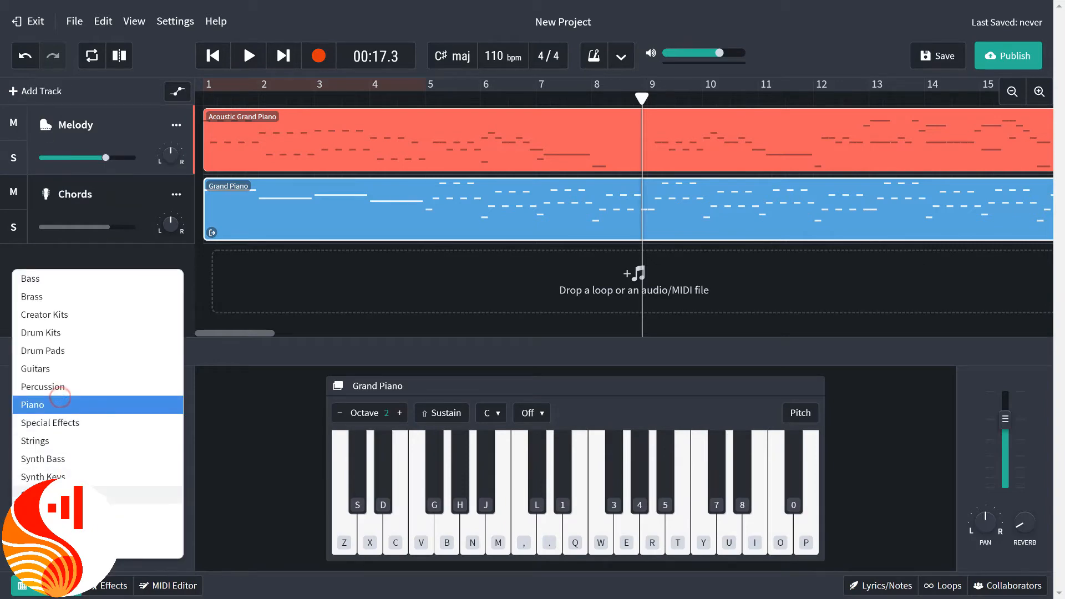
click(45, 474)
click(105, 436)
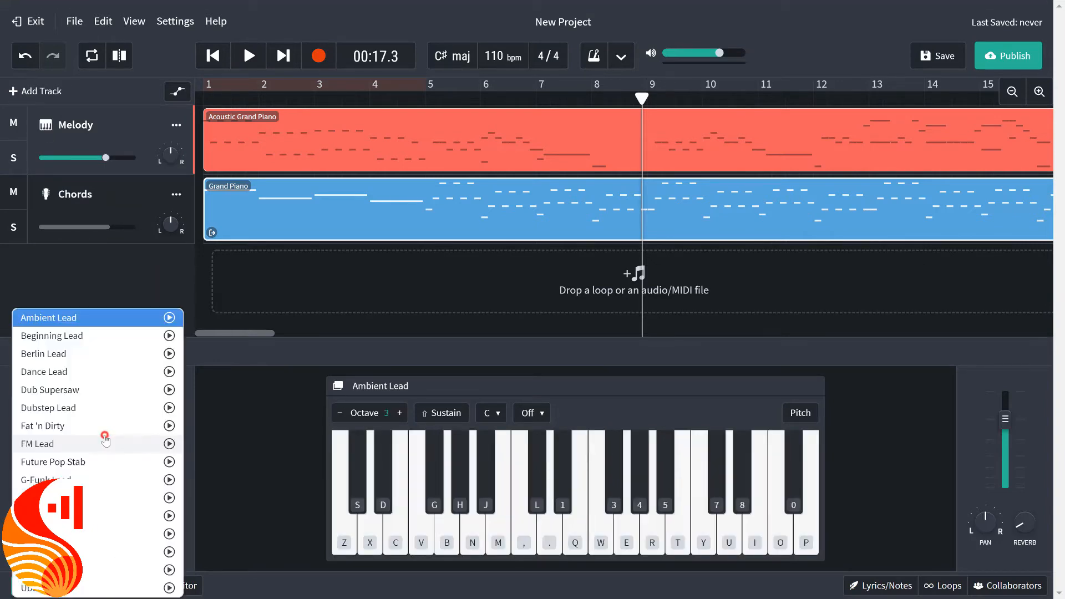
click(104, 465)
Play both tracks from the start through bar 4 and pause.
click(216, 56)
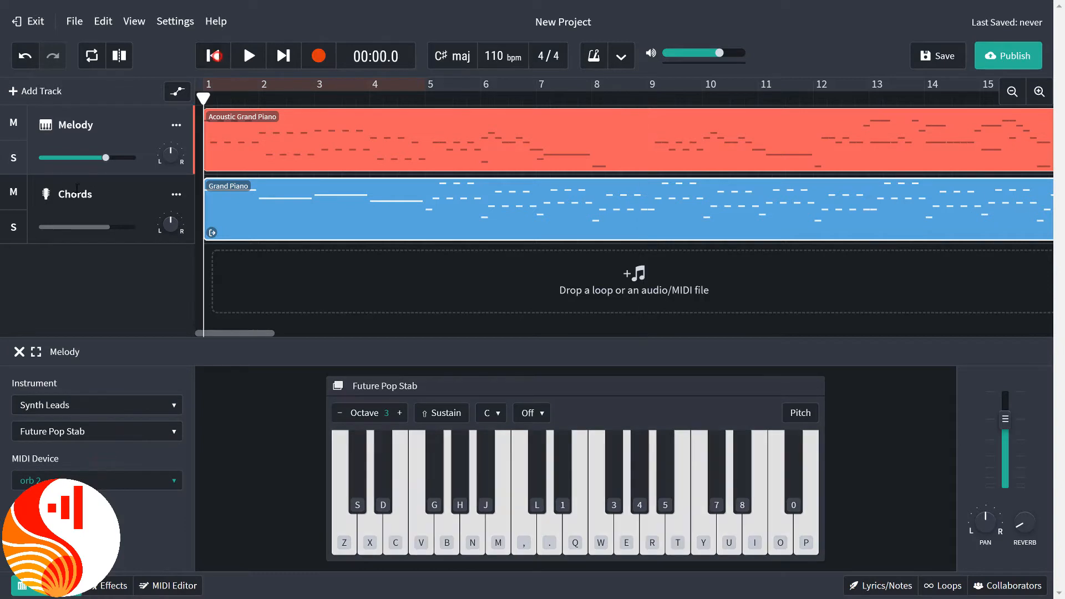
click(245, 51)
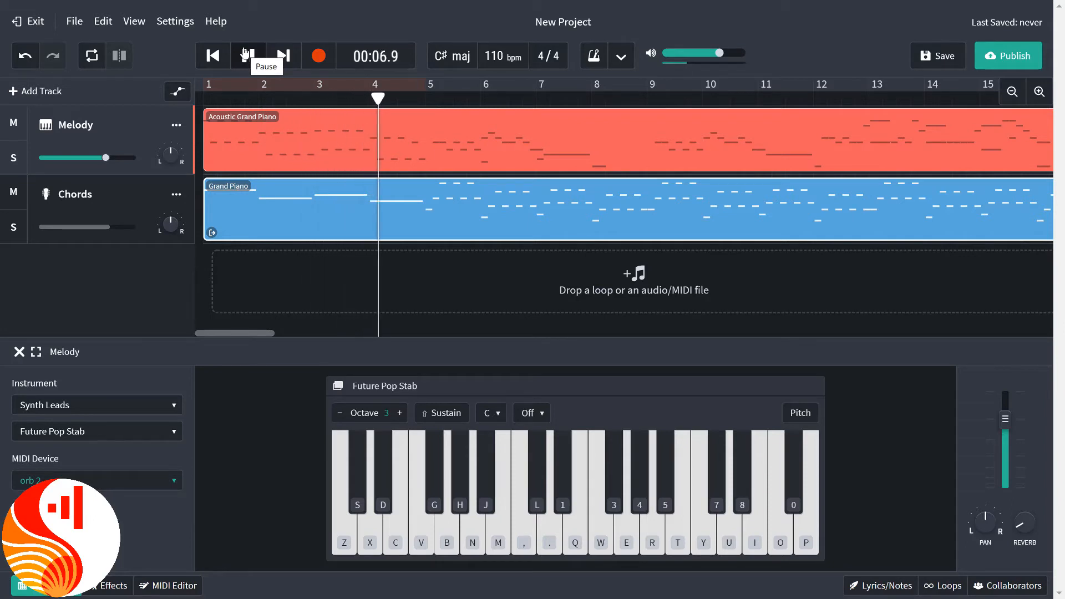
click(245, 54)
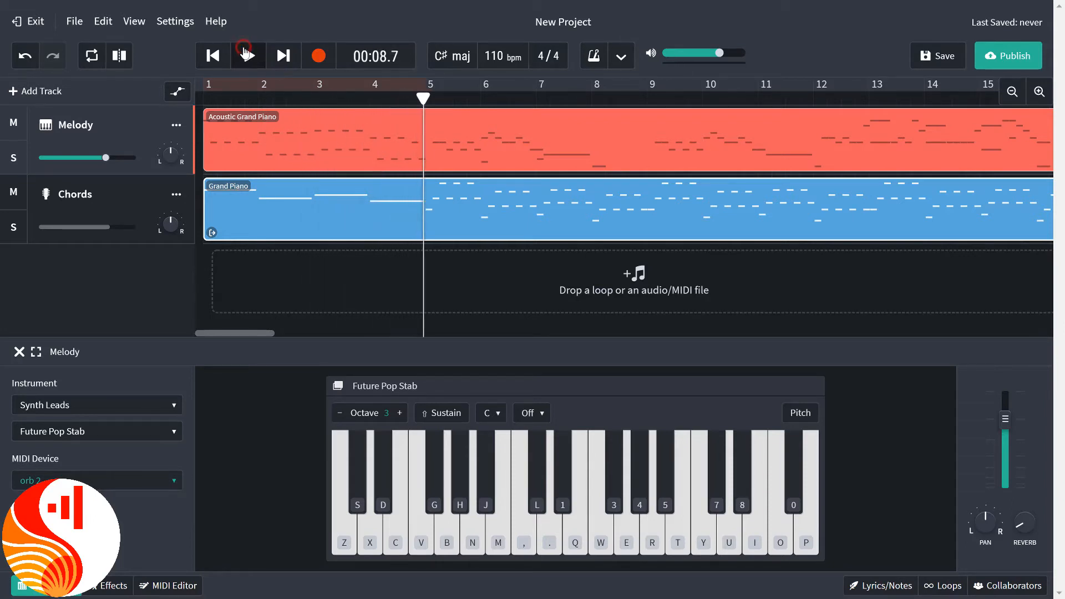
Change the Chords track's instrument to 808 Saturated Bass from the Synth Bass category and play both tracks from the start through bar 8.
click(47, 205)
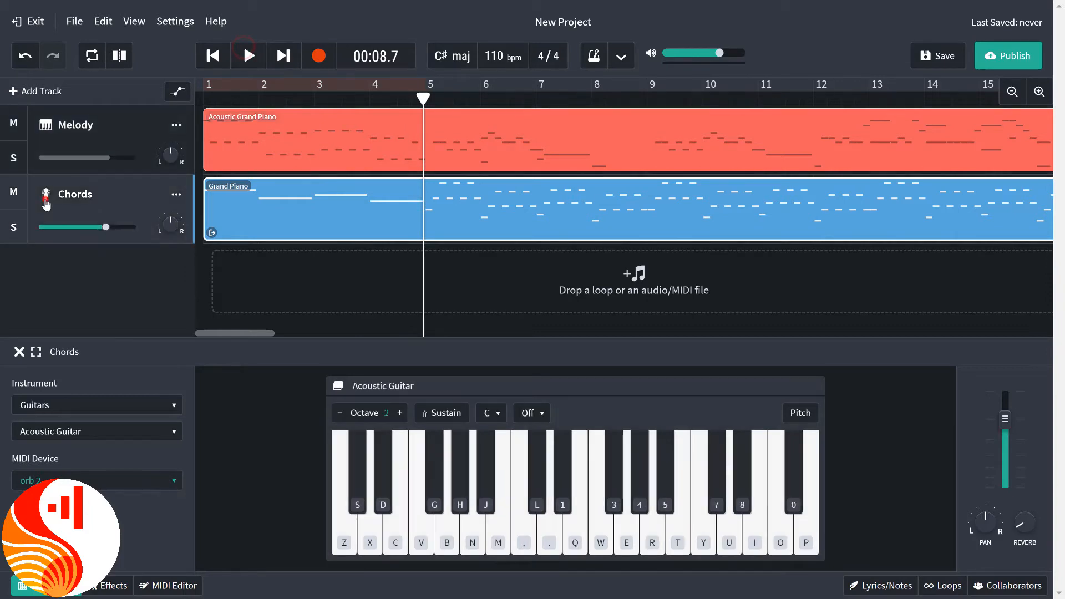
click(88, 402)
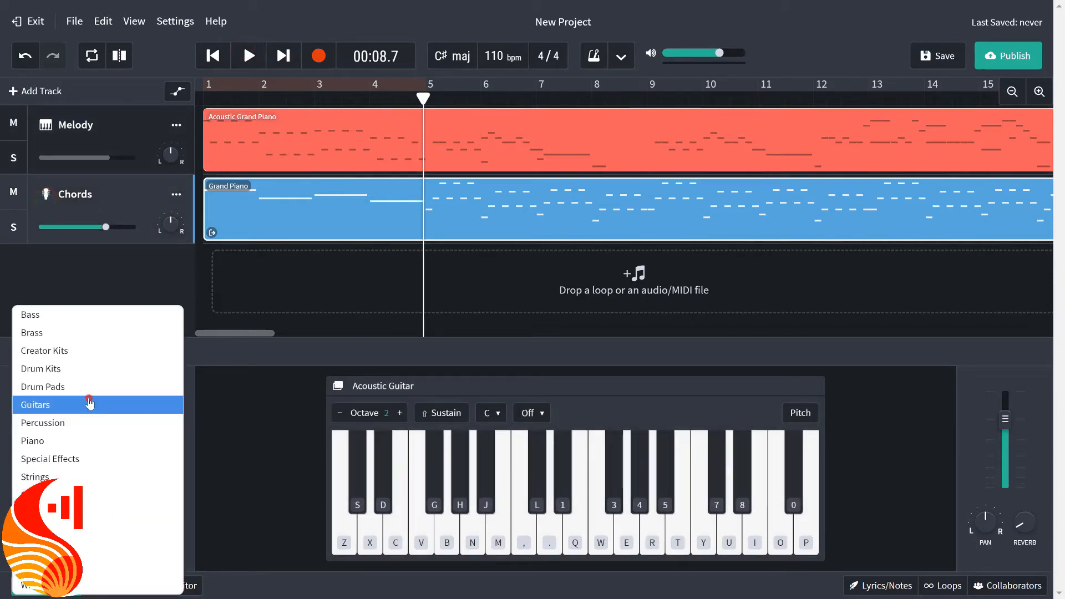
click(88, 495)
click(213, 56)
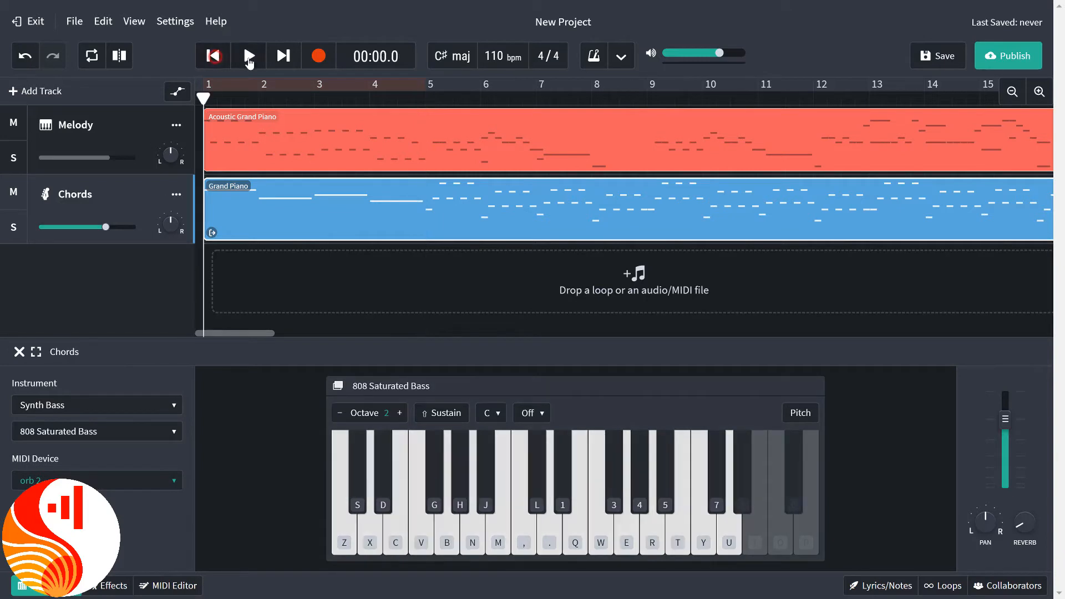
click(248, 56)
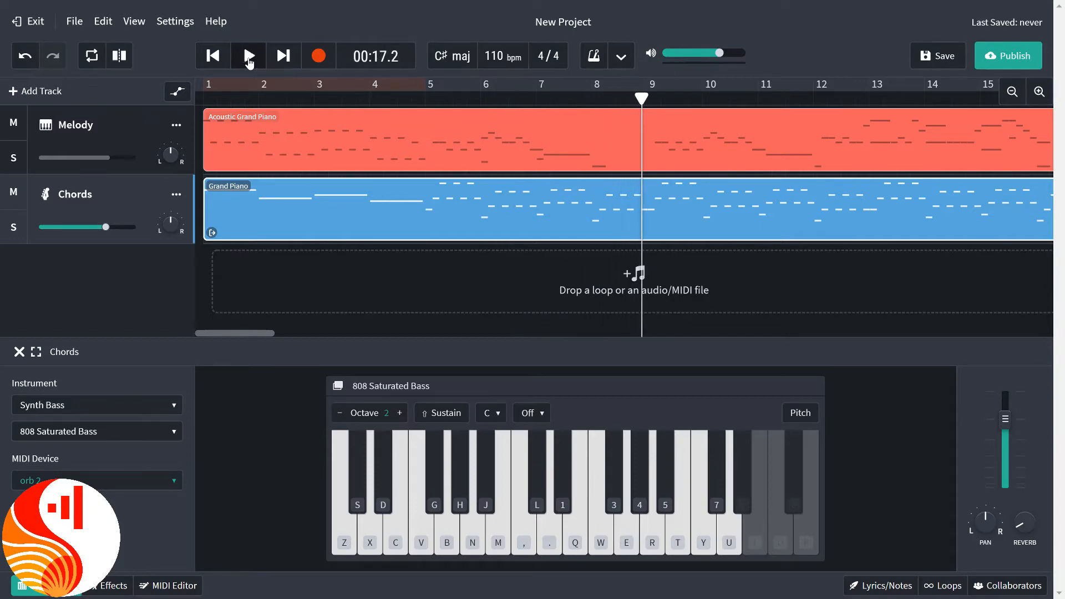
Open the loop library and set the project tempo to 126 bpm.
click(941, 587)
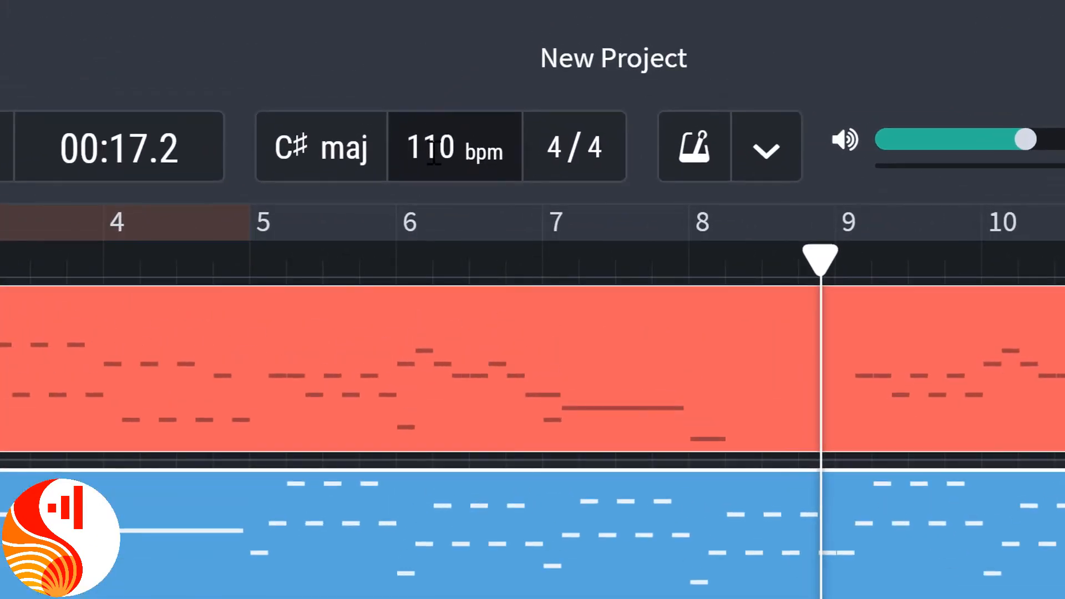
double_click(435, 149)
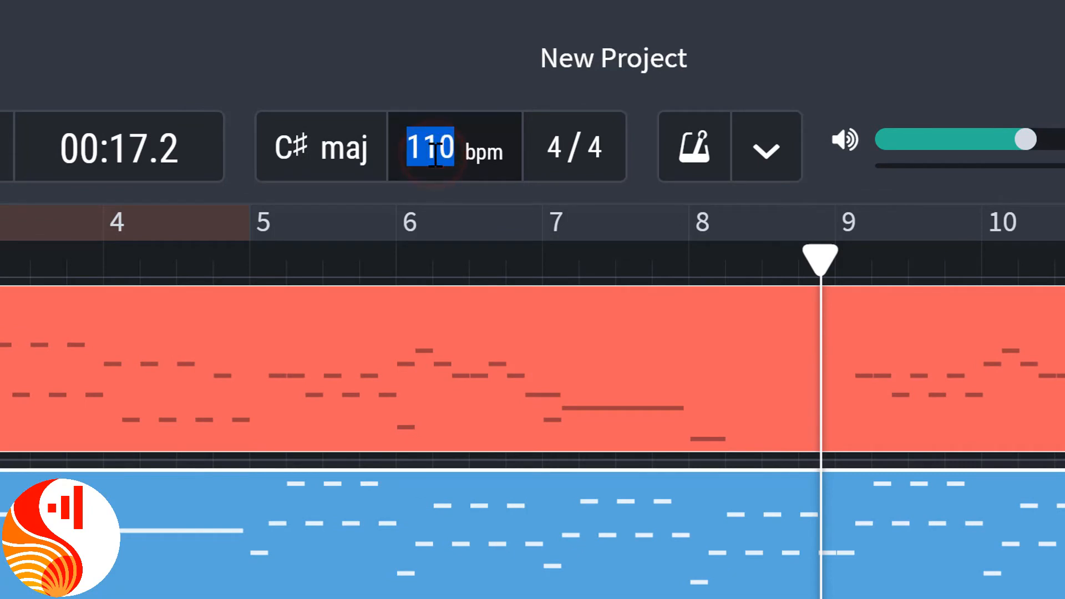
text(126)
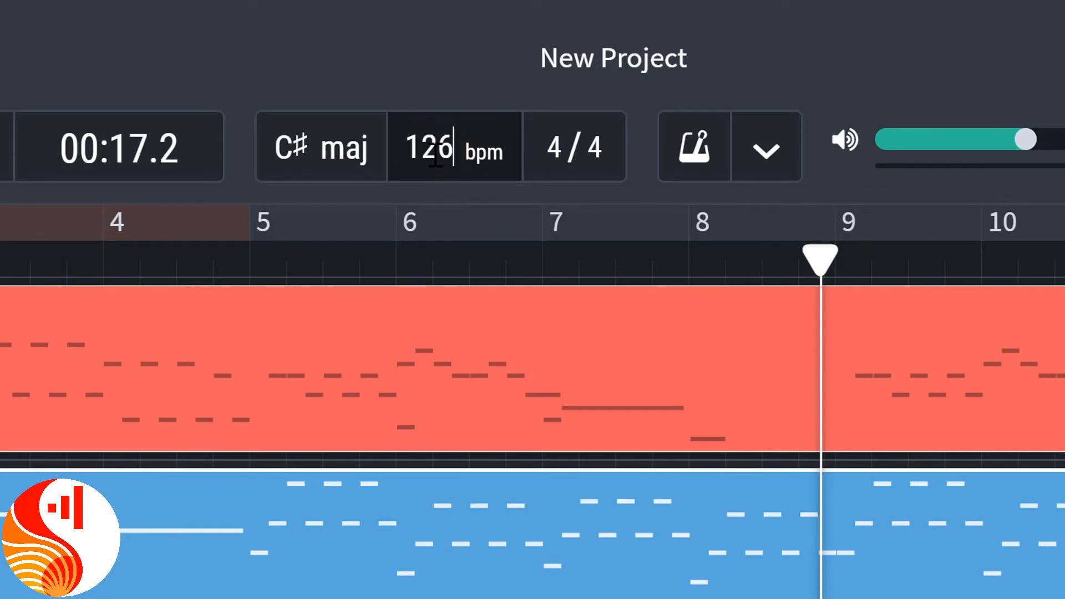
key(Return)
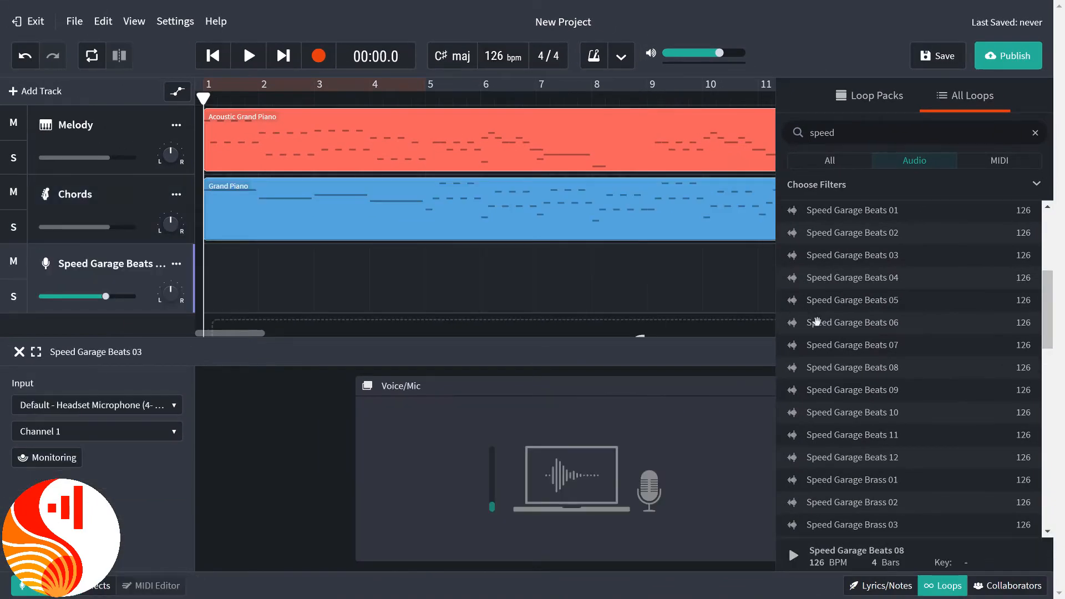
Preview the Speed Garage Beats 06 loop, place it at bar 1 of the Speed Garage Beats track, and play the project from the start.
click(820, 323)
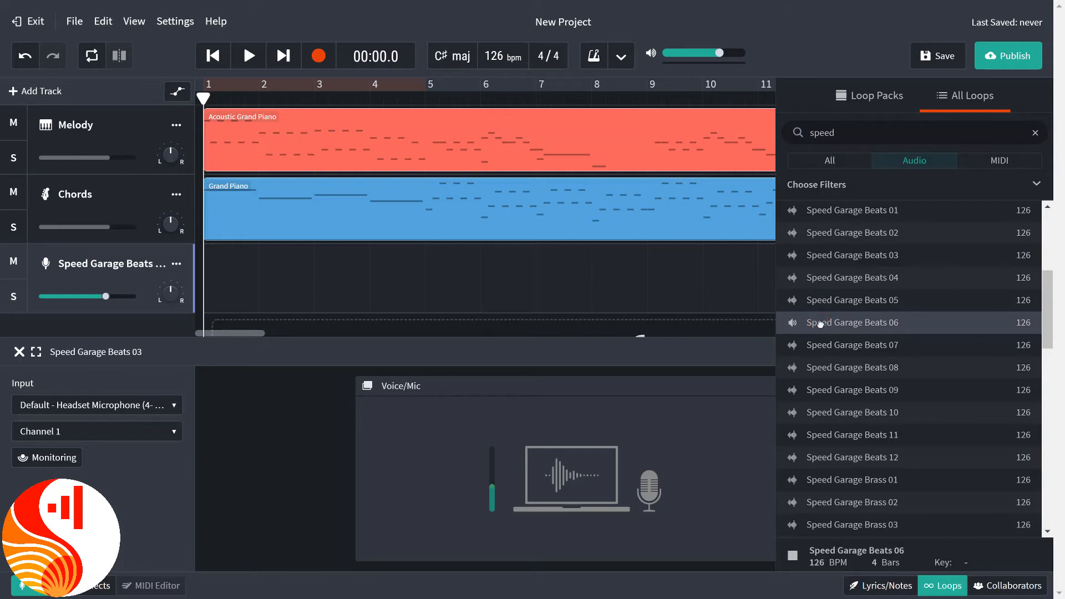
drag(686, 288, 232, 279)
key(space)
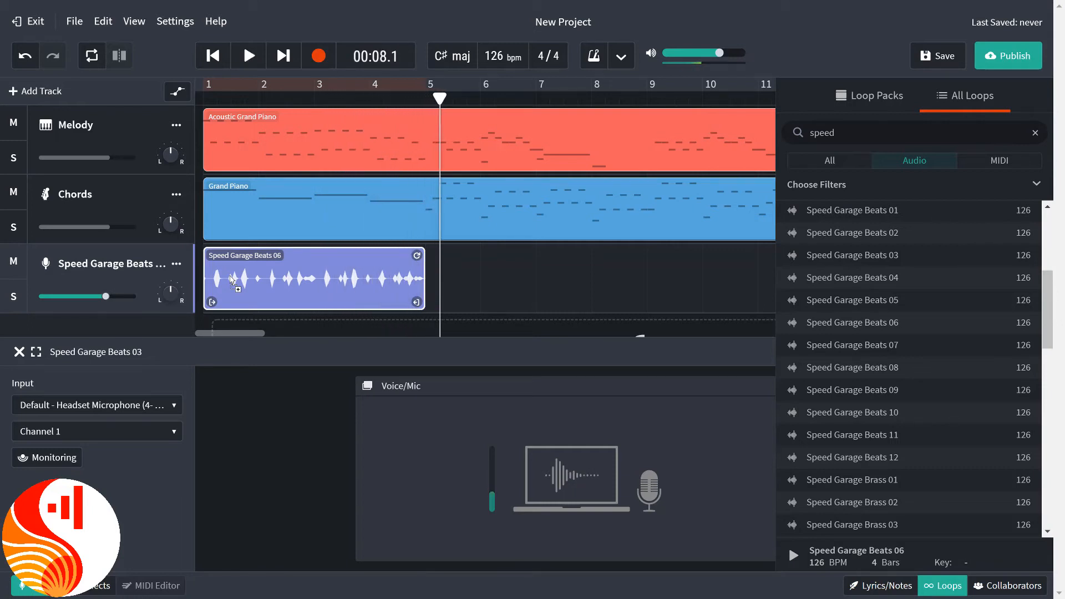
Place the Speed Garage Beats 03 loop at bar 5 of the beats track and repeat it up to bar 13.
drag(860, 260, 448, 292)
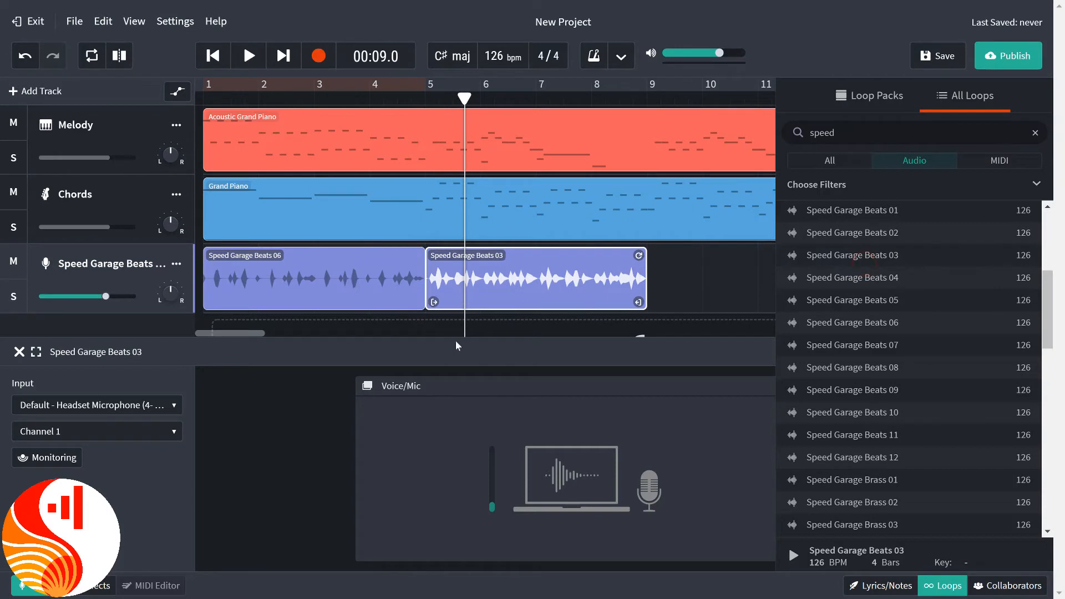
drag(257, 333, 286, 332)
drag(263, 254, 459, 291)
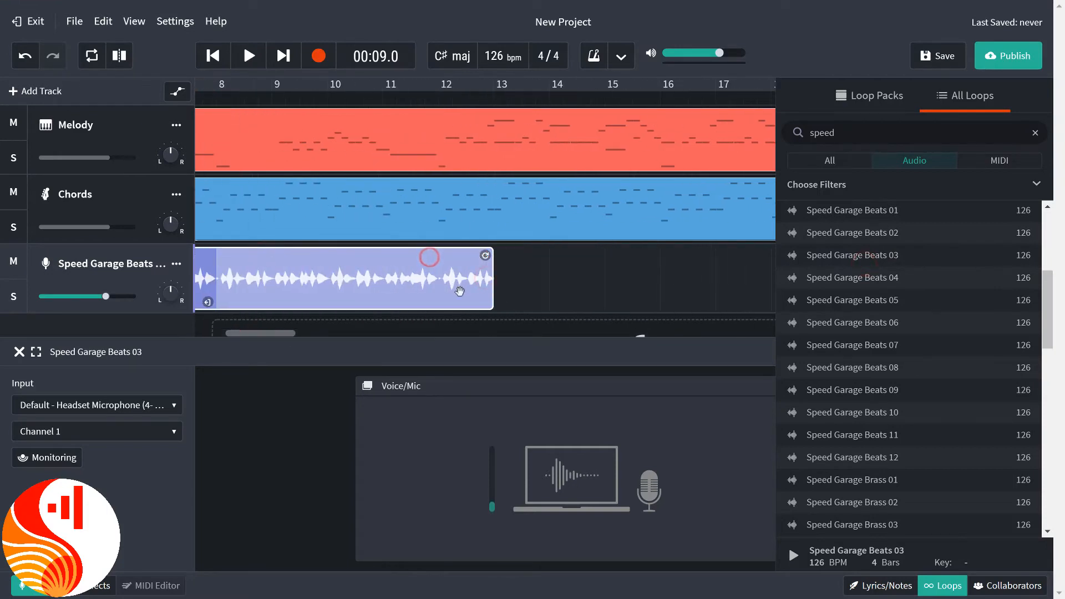
Place Speed Garage Beats 01 at bar 13, repeated up to bar 21, followed by Speed Garage Beats 08, repeated up to bar 29.
click(866, 216)
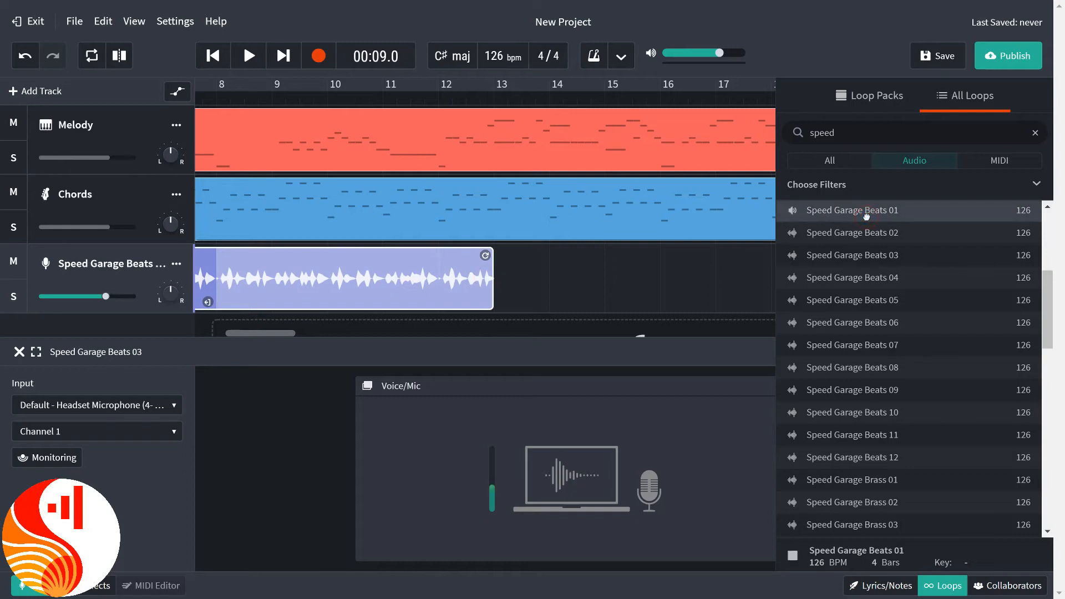
drag(799, 232, 521, 276)
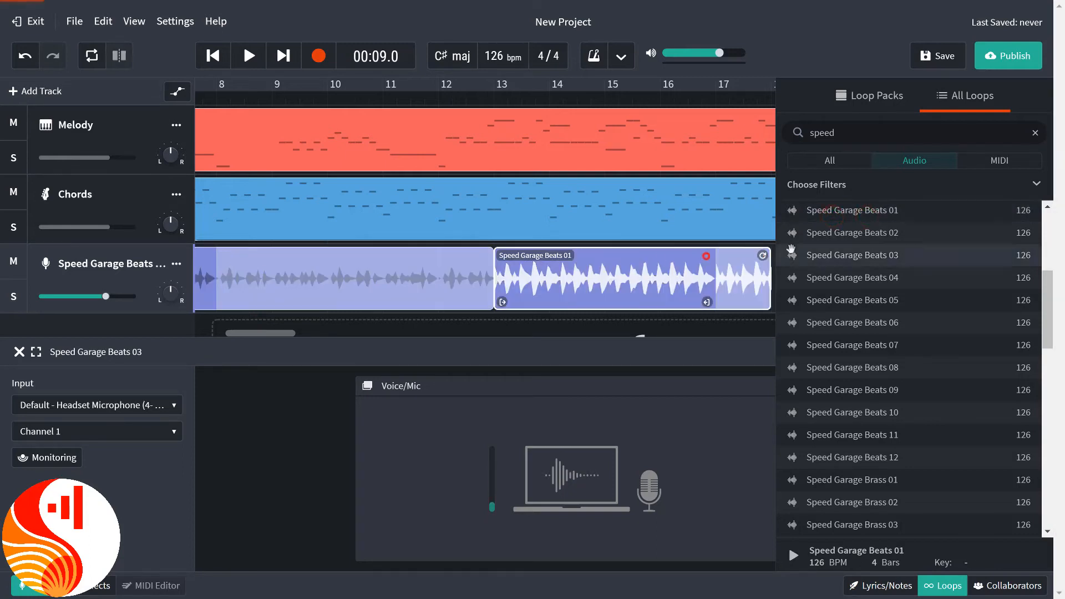
drag(282, 333, 340, 332)
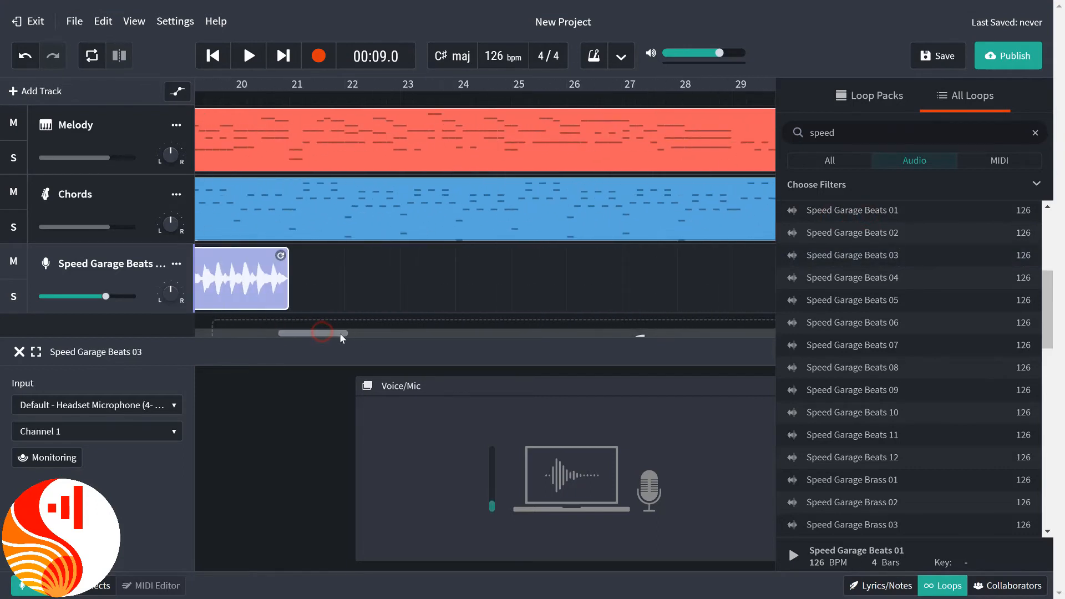
click(880, 371)
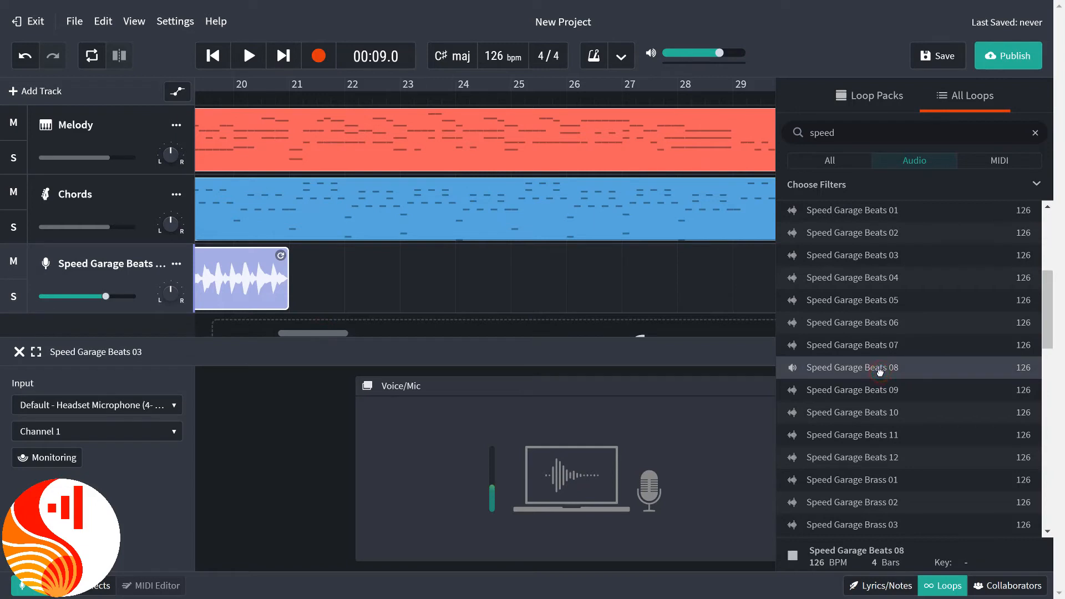
drag(880, 371, 316, 297)
drag(502, 255, 732, 255)
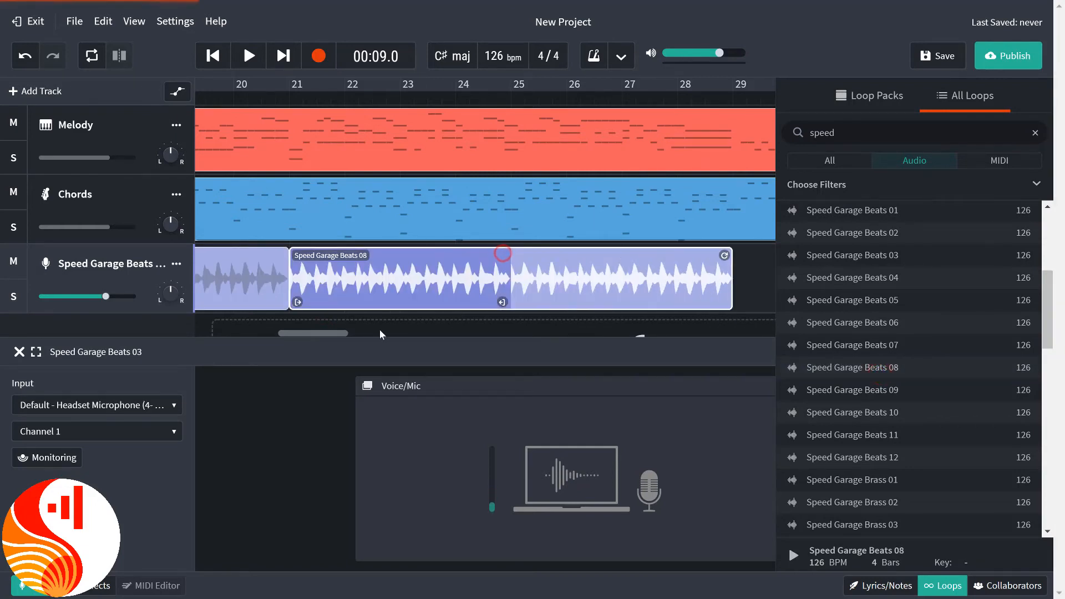
Place Speed Garage Beats 10 at bar 29, repeated up to bar 37, followed by Speed Garage Beats 01, repeated up to bar 45.
drag(338, 332, 367, 332)
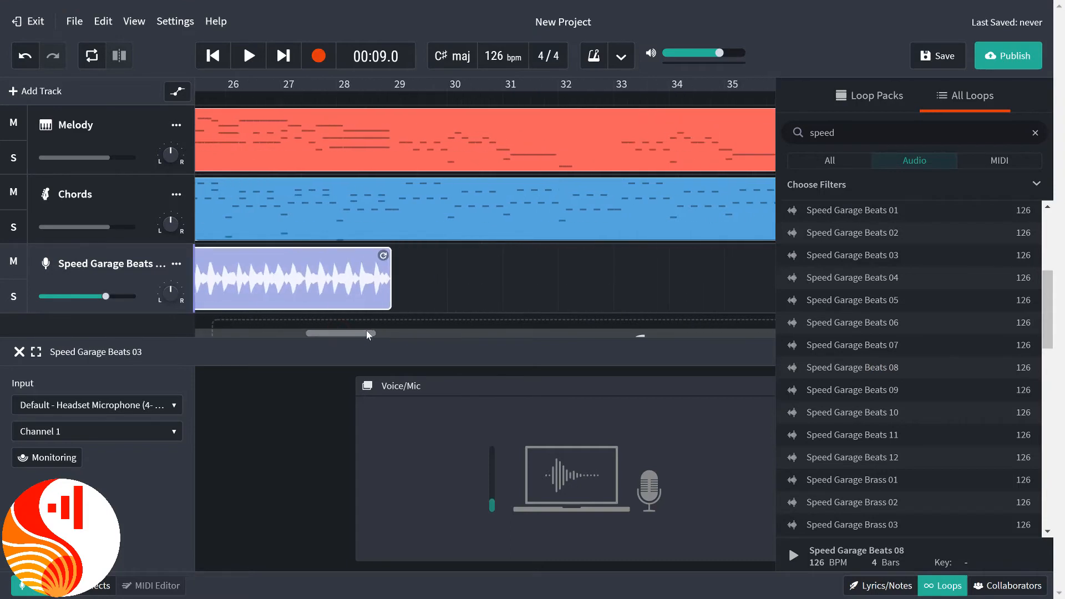
click(908, 412)
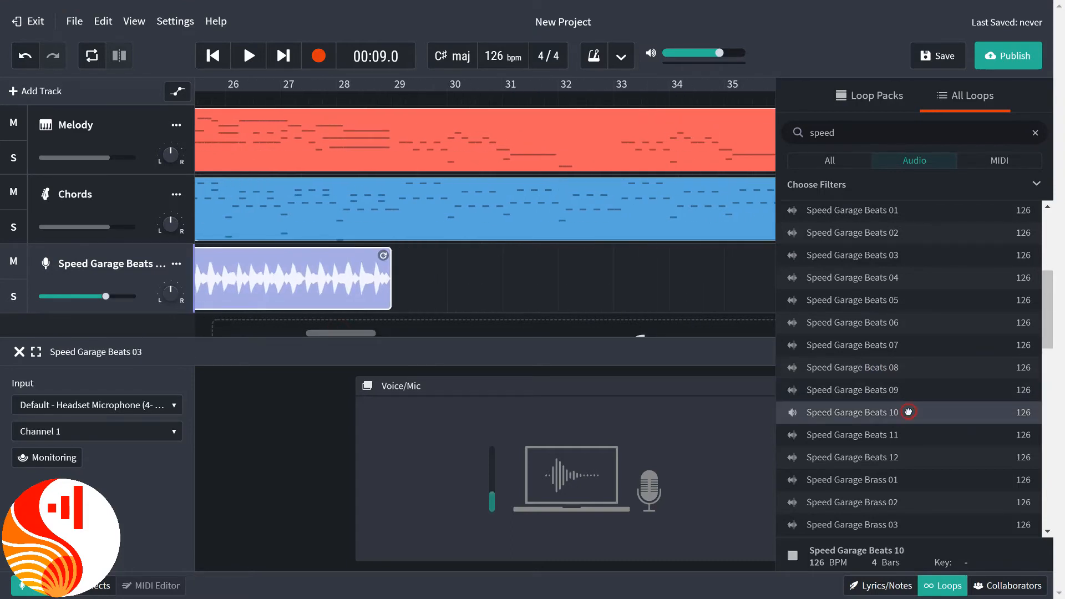
drag(908, 412, 403, 281)
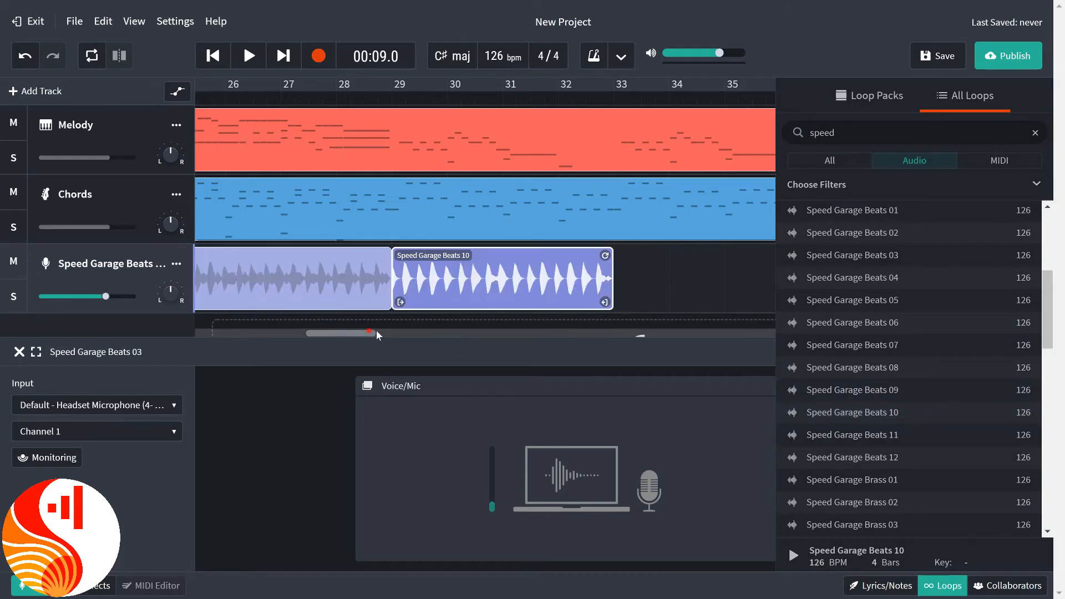
drag(374, 331, 404, 333)
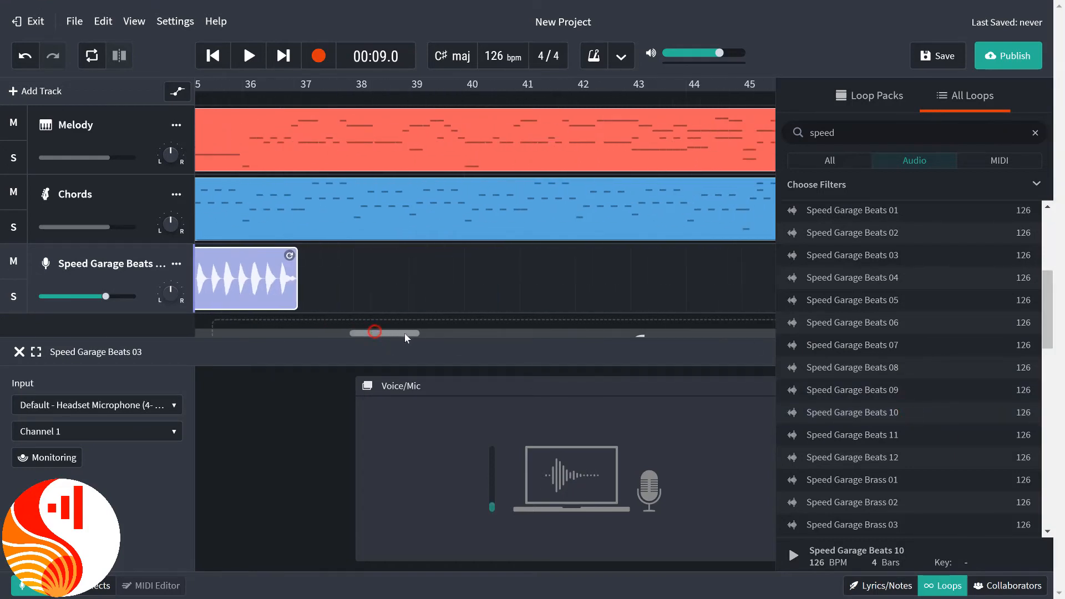
click(875, 216)
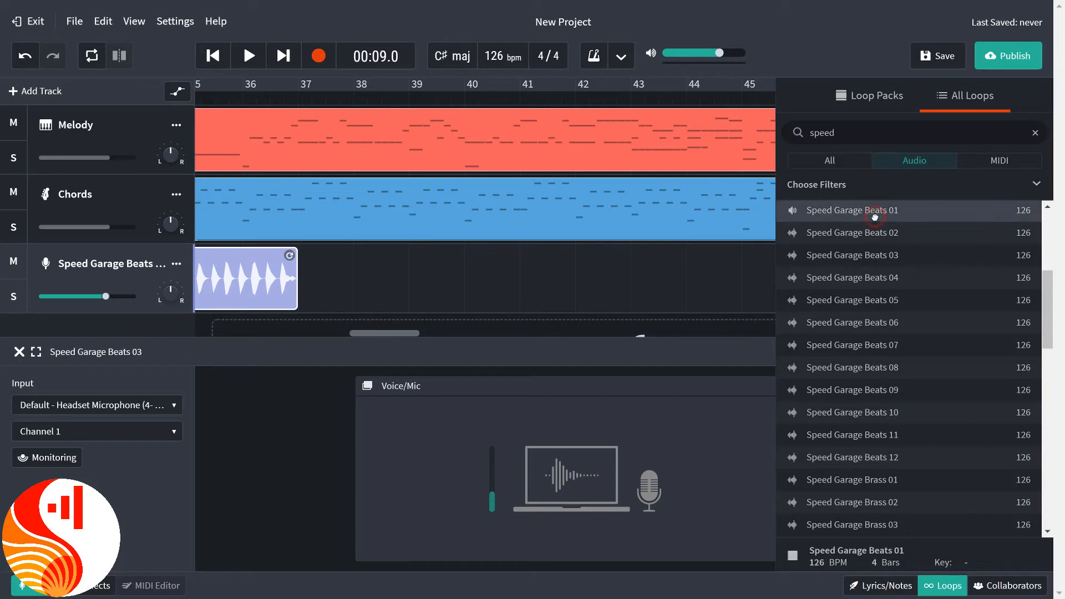
drag(728, 229, 661, 235)
drag(829, 221, 328, 282)
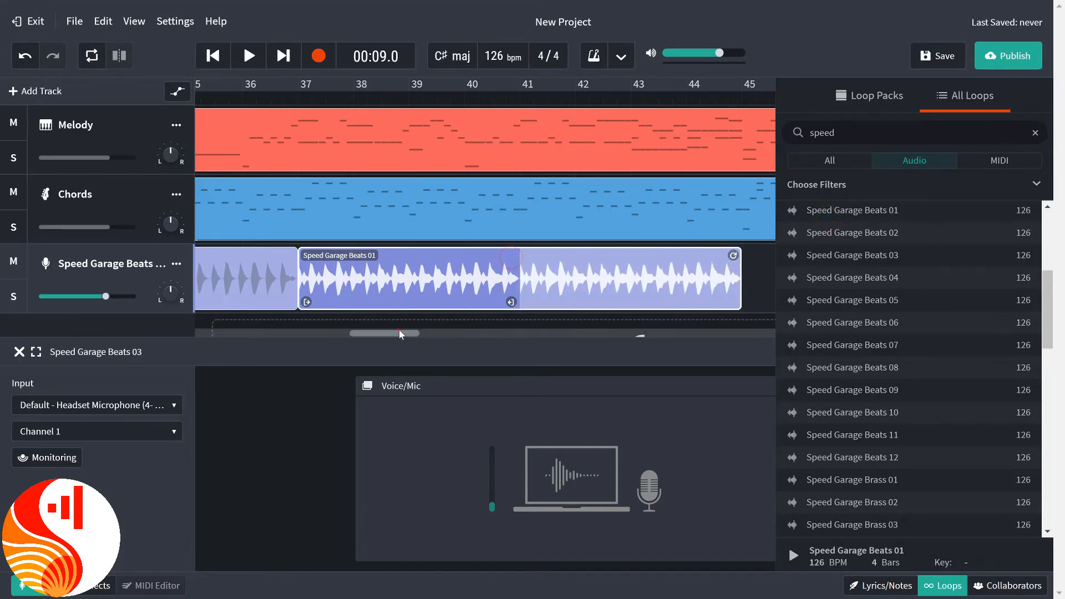
Place Speed Garage Beats 08 at bar 45 of the beats track and repeat it up to bar 53.
drag(399, 329, 432, 332)
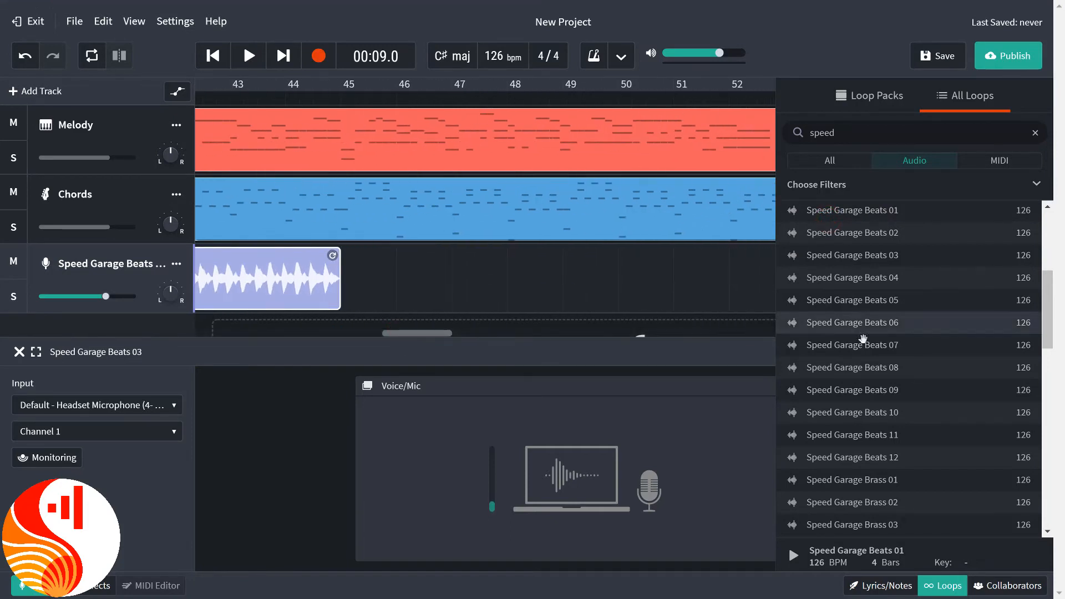
click(875, 369)
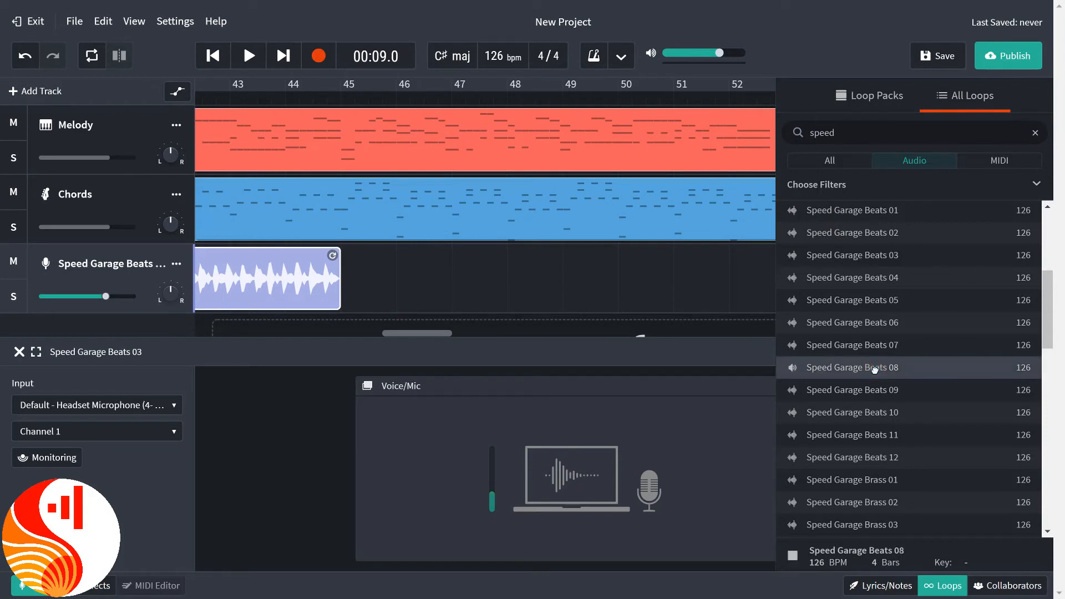
drag(875, 369, 408, 336)
drag(392, 257, 608, 265)
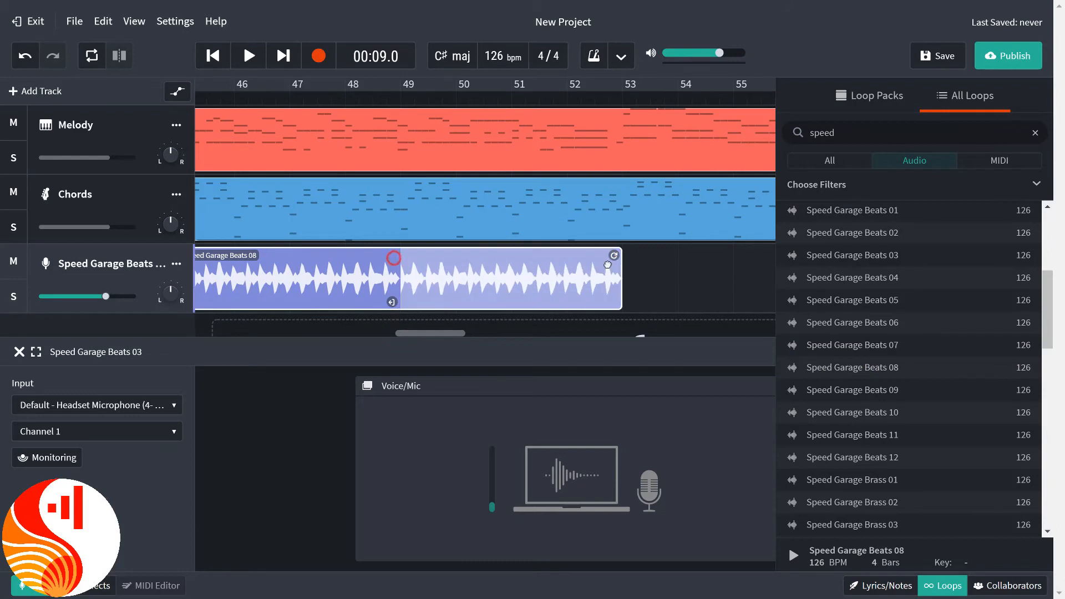
Place the Speed Garage Beats 04 loop at bar 53 of the beats track and repeat it up to bar 60.
drag(455, 333, 486, 335)
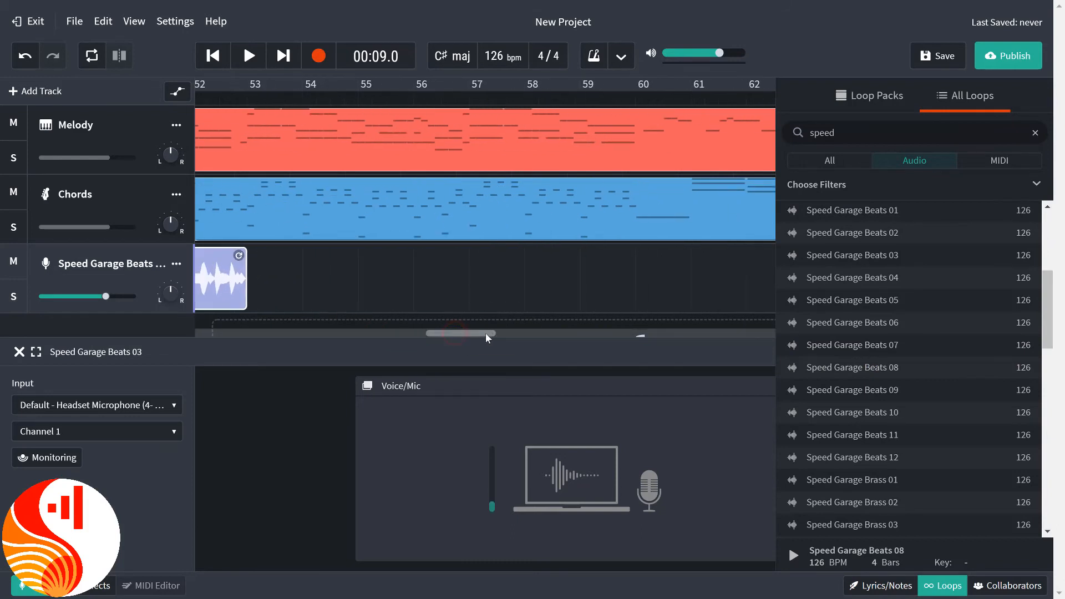
click(870, 278)
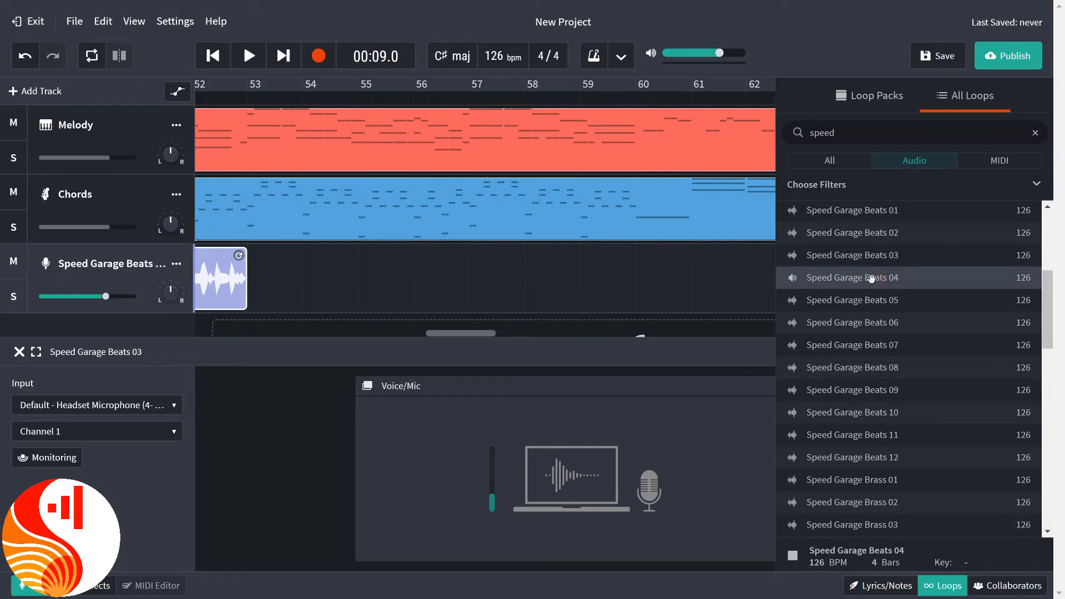
drag(871, 278, 291, 280)
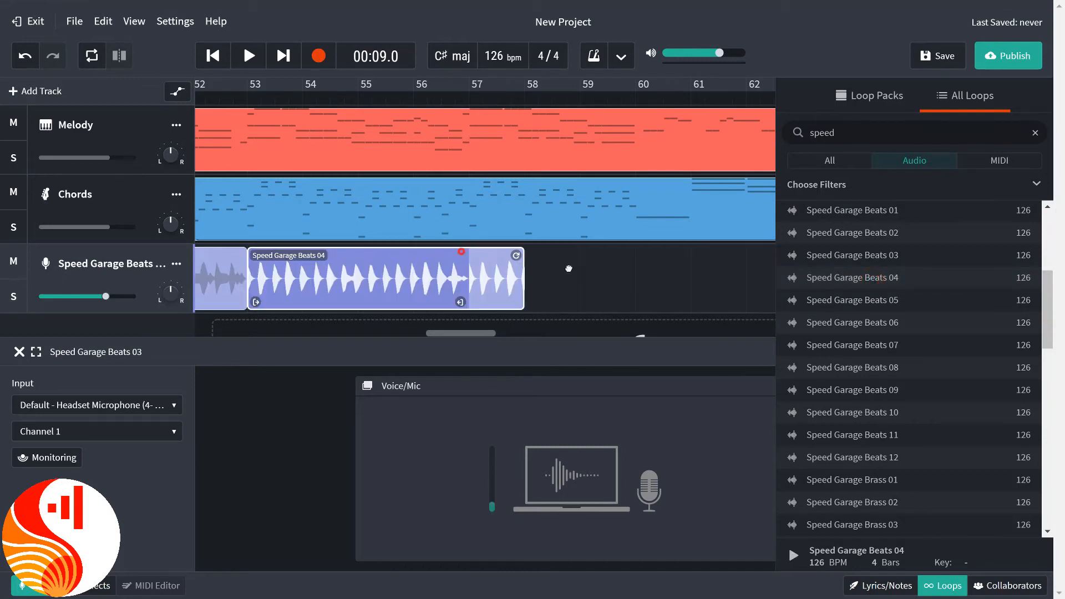
Place the Speed Garage Beats 03 loop at bar 61 of the beats track and repeat it up to bar 69.
drag(488, 333, 511, 342)
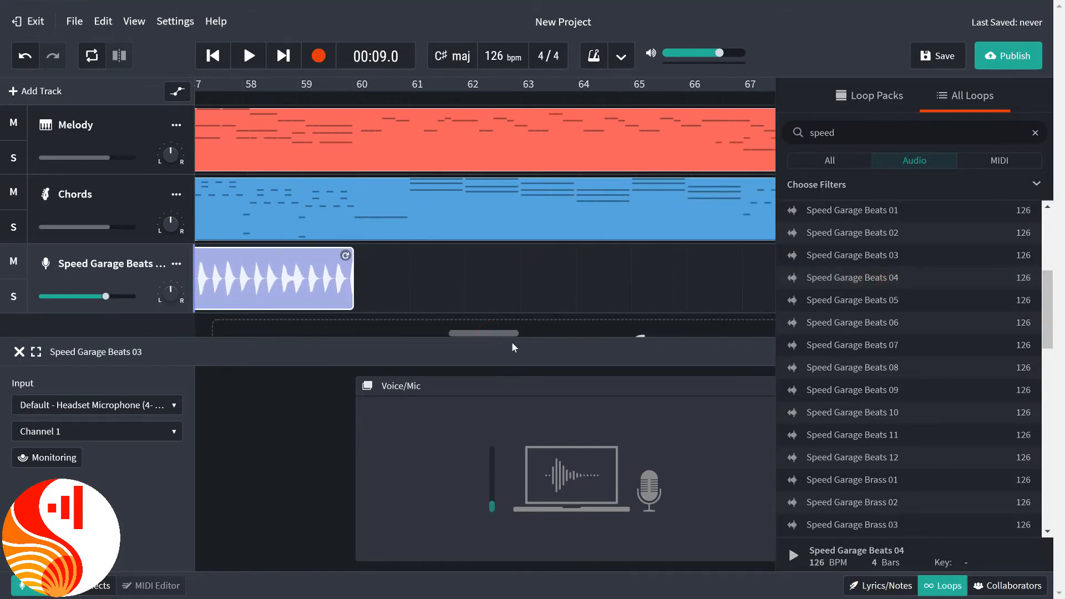
click(906, 260)
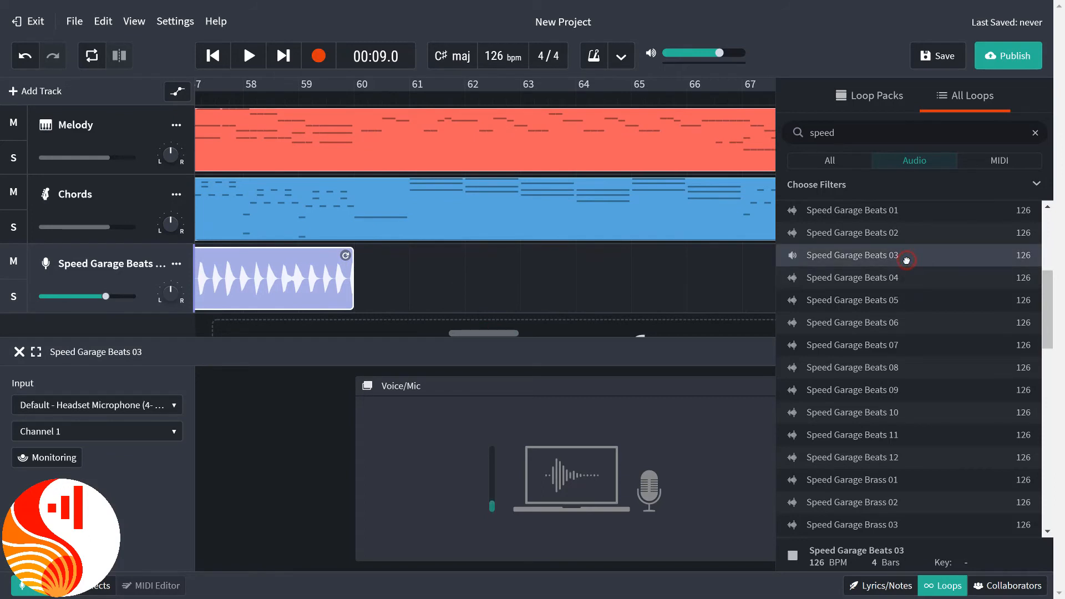
drag(907, 260, 435, 295)
drag(478, 333, 499, 336)
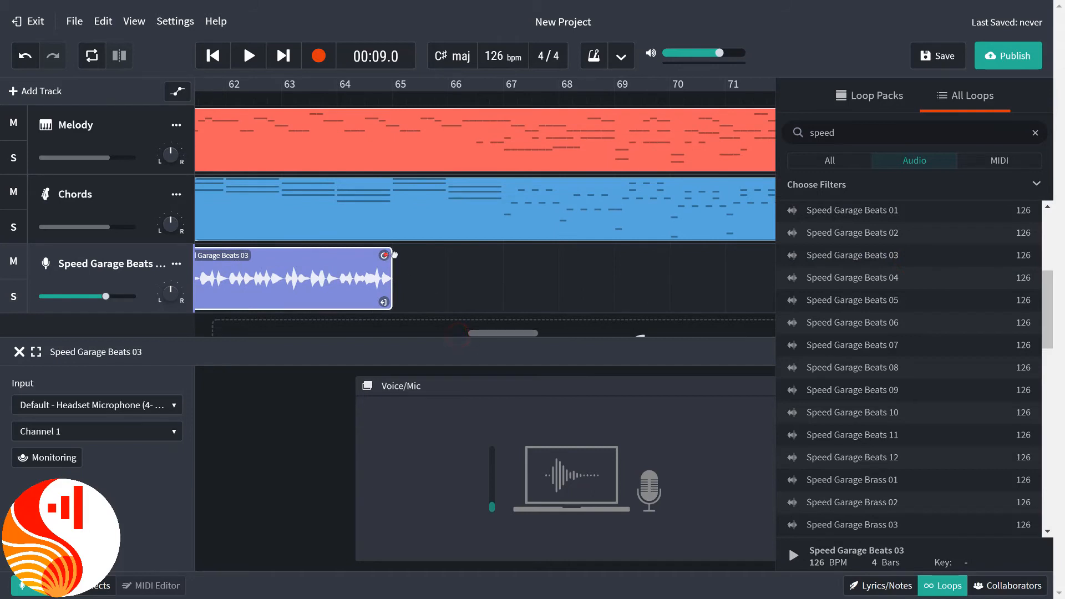
drag(384, 255, 613, 256)
Place Speed Garage Beats 08 at bar 69, repeated up to bar 77, followed by Speed Garage Beats 06 at bar 77.
drag(512, 333, 543, 339)
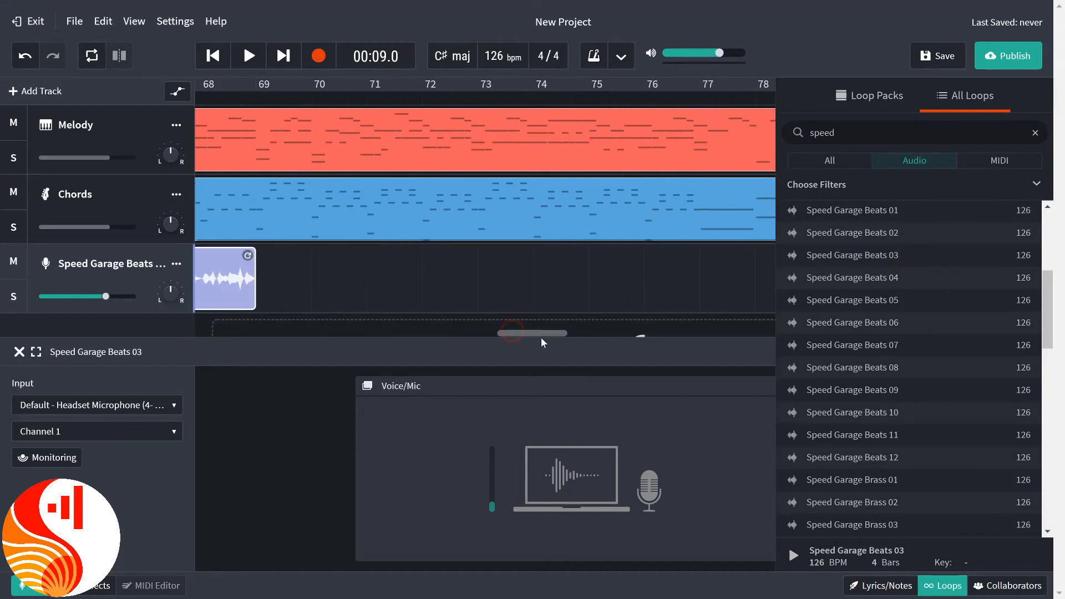
click(894, 368)
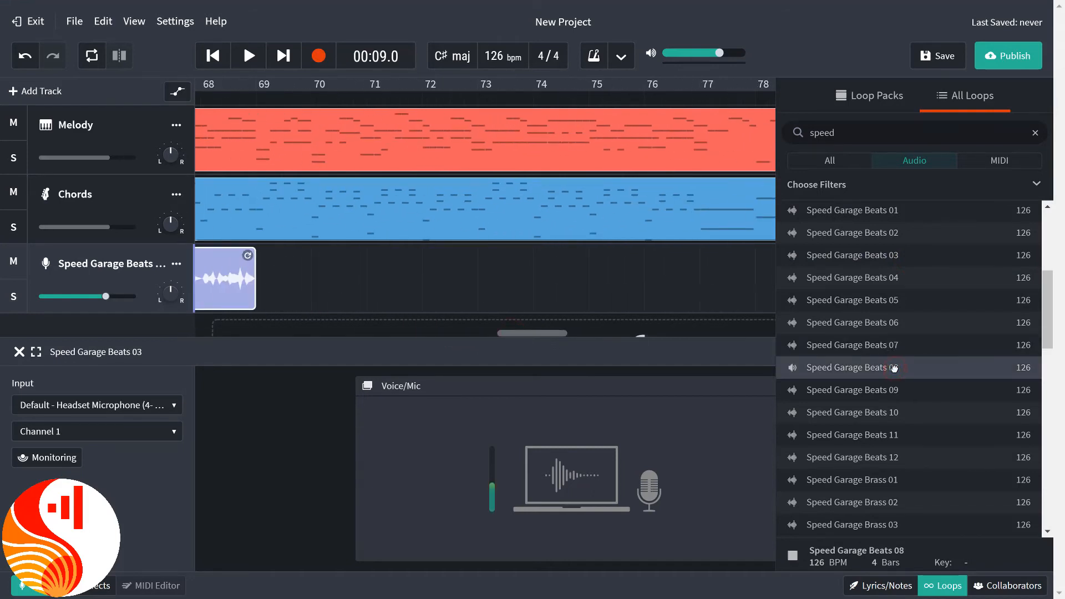
drag(894, 368, 299, 280)
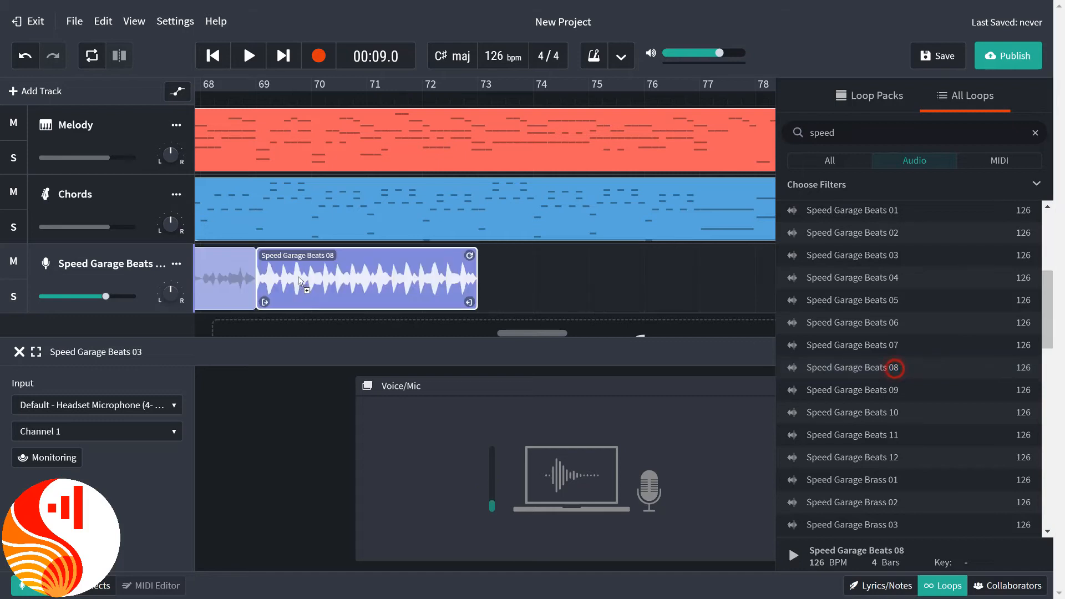
drag(557, 334, 593, 337)
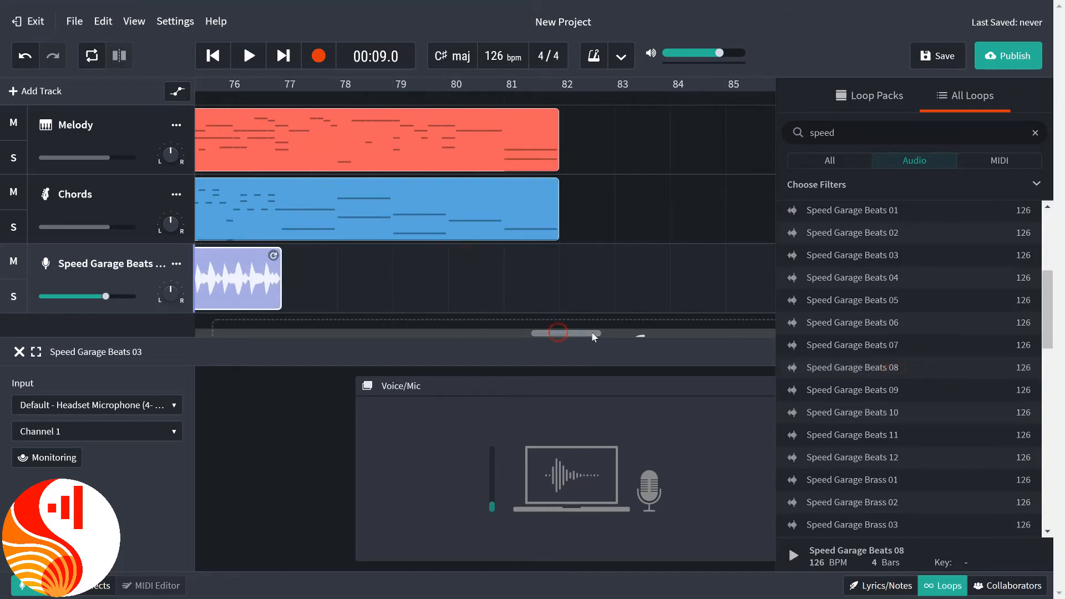
click(872, 330)
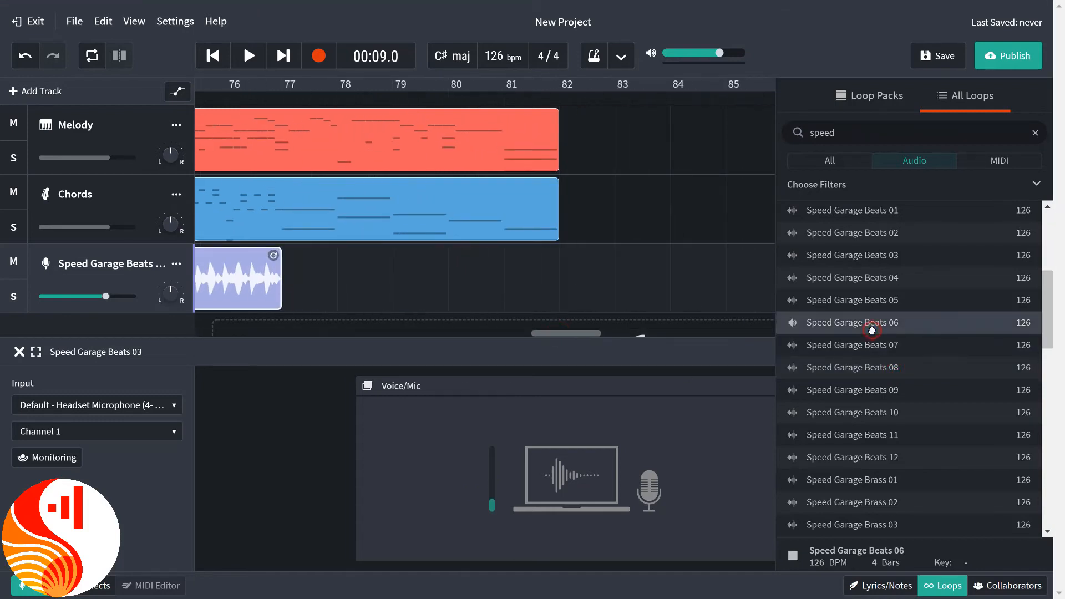
drag(872, 330, 300, 293)
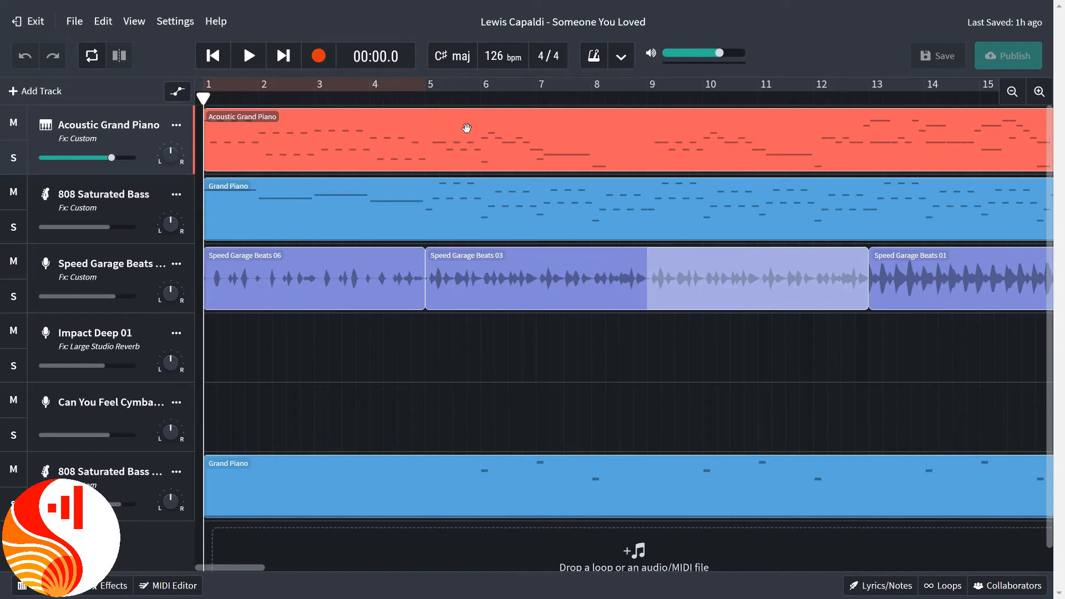
Play the completed Lewis Capaldi - Someone You Loved remix from the beginning.
click(251, 60)
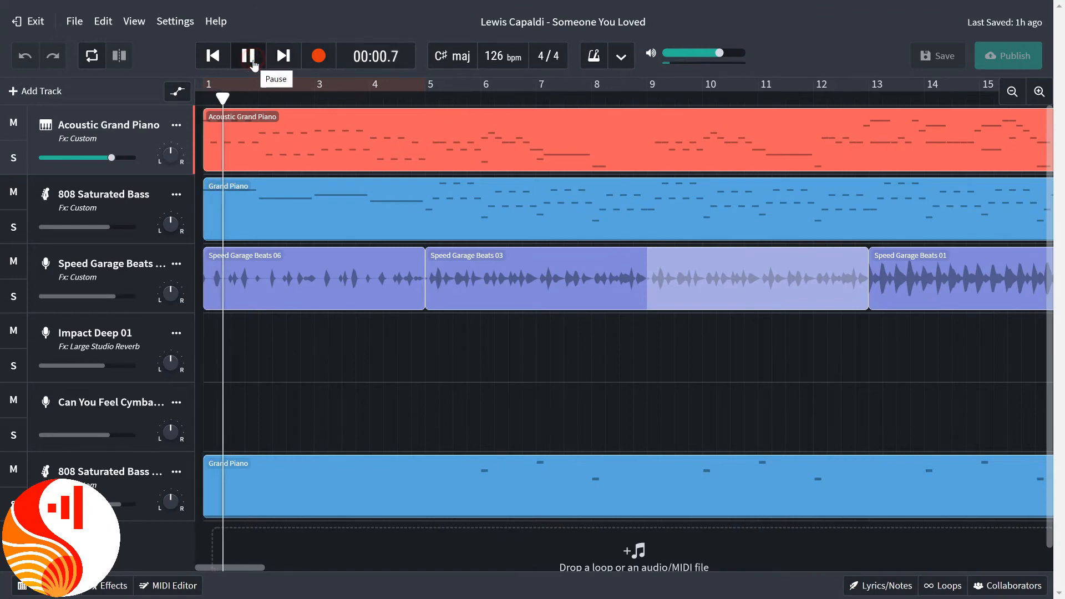